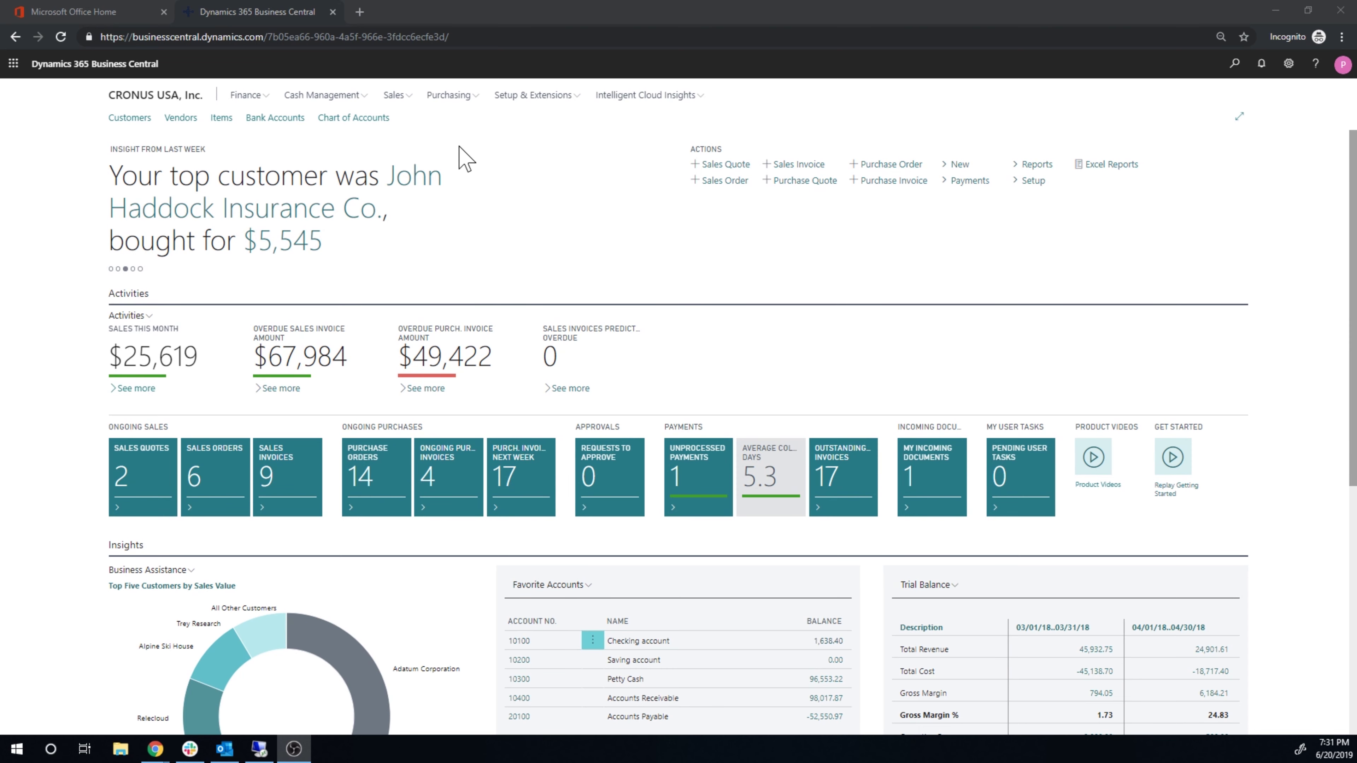
Step: Open the Sales Orders list and launch the Item Quantities SmartList from its SmartList menu
left_click(222, 475)
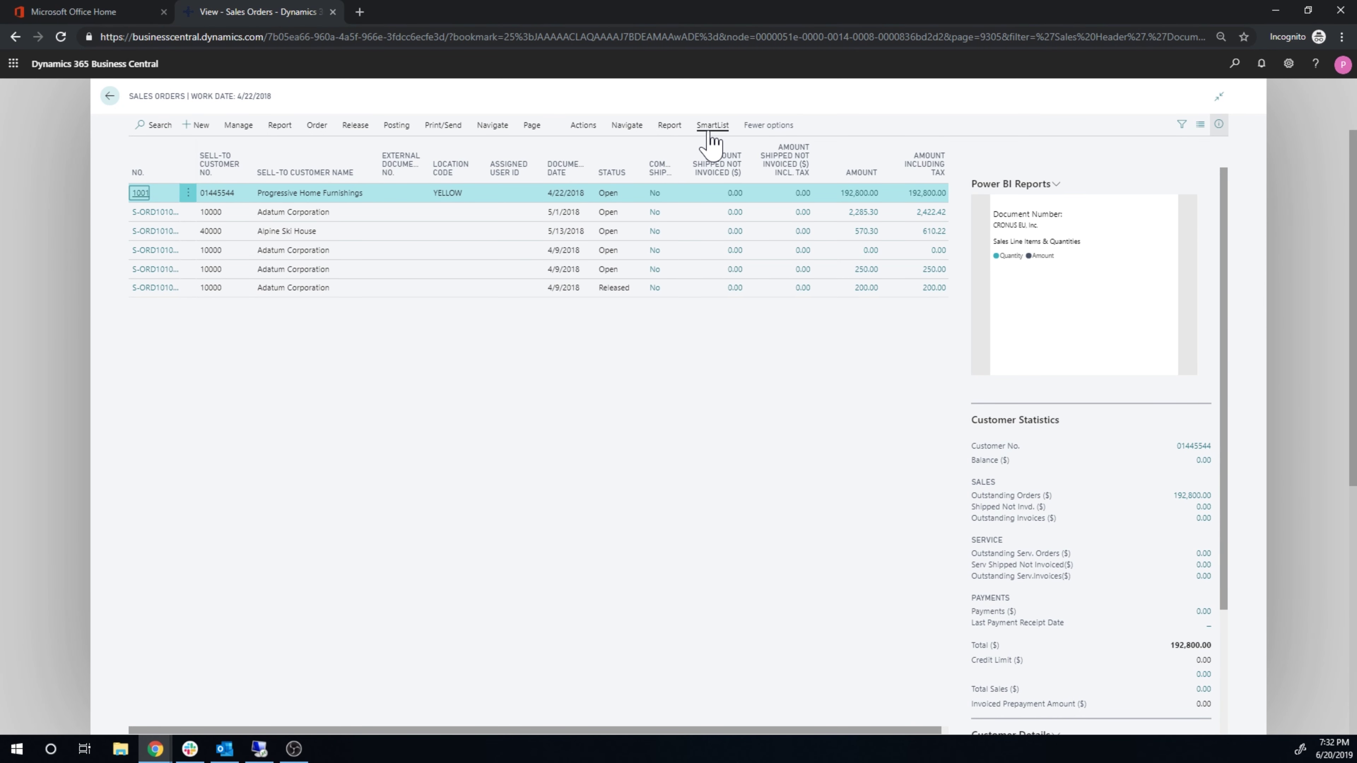
left_click(770, 125)
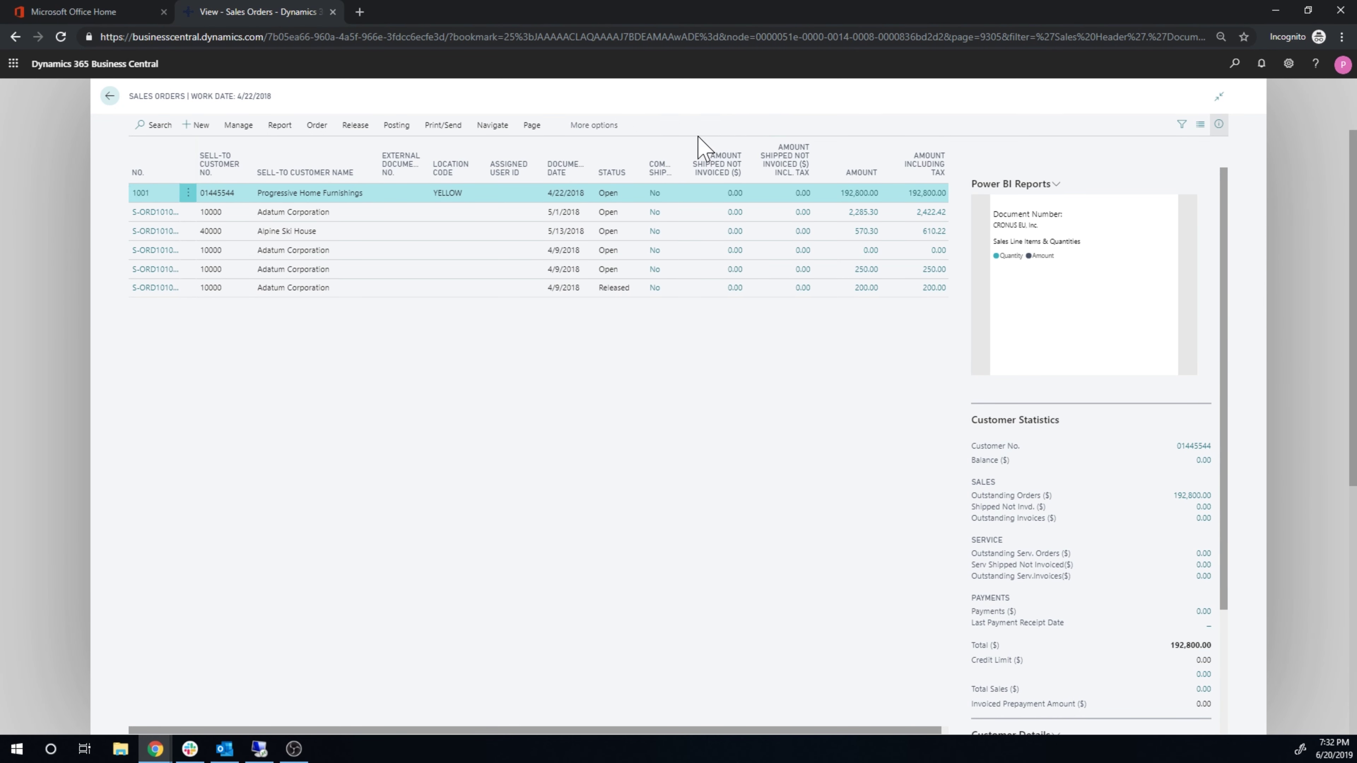
left_click(590, 127)
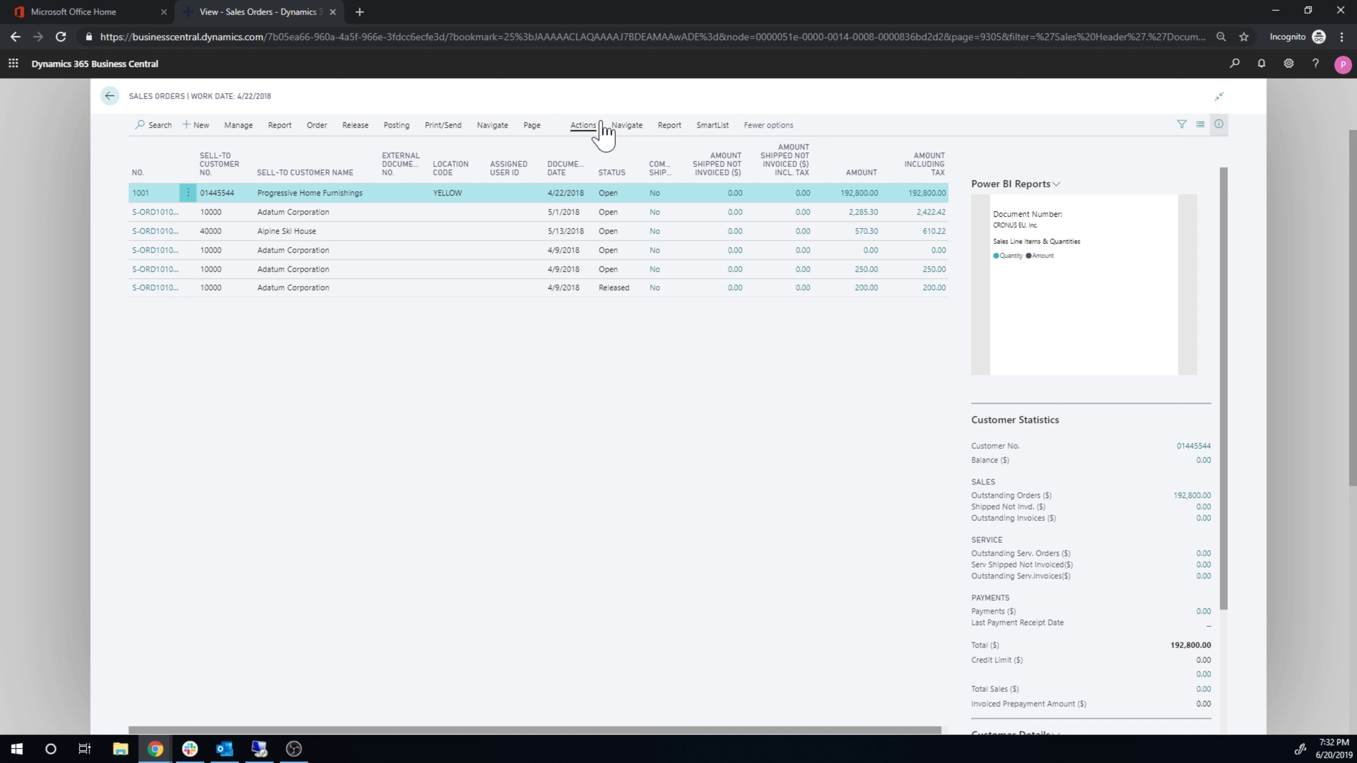
left_click(716, 127)
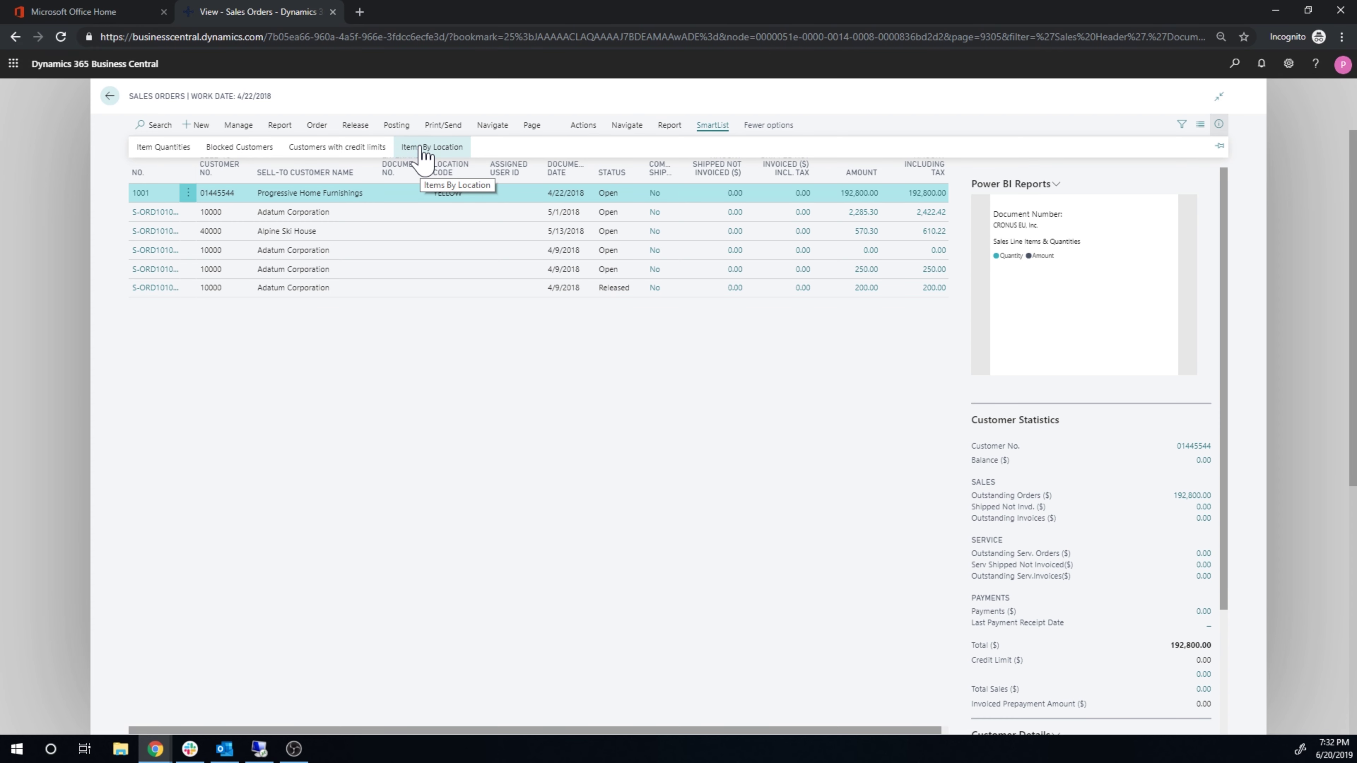
left_click(173, 153)
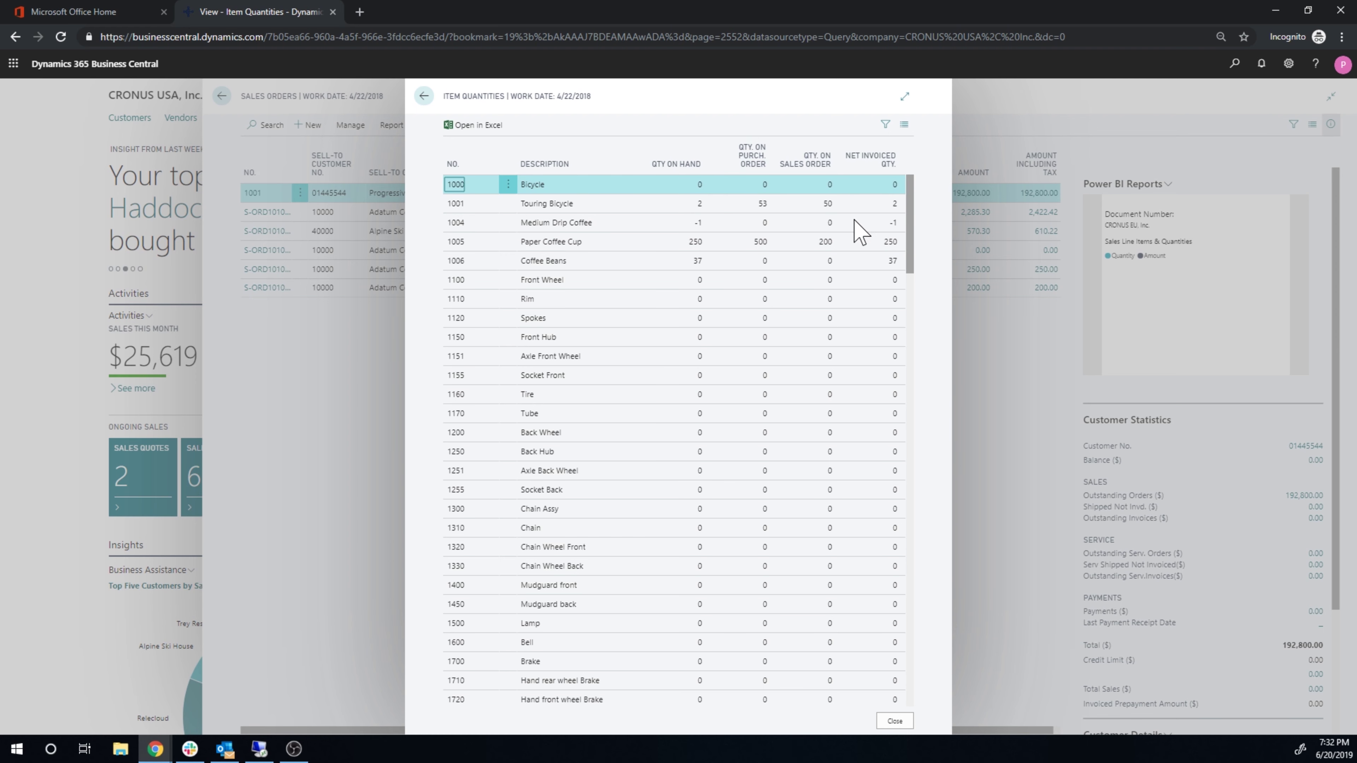
Step: Scroll through the Item Quantities and Items By Location SmartLists, closing each afterwards
mouse_move(914, 208)
left_mouse_down()
mouse_move(914, 332)
mouse_move(915, 198)
left_mouse_up()
left_click(423, 97)
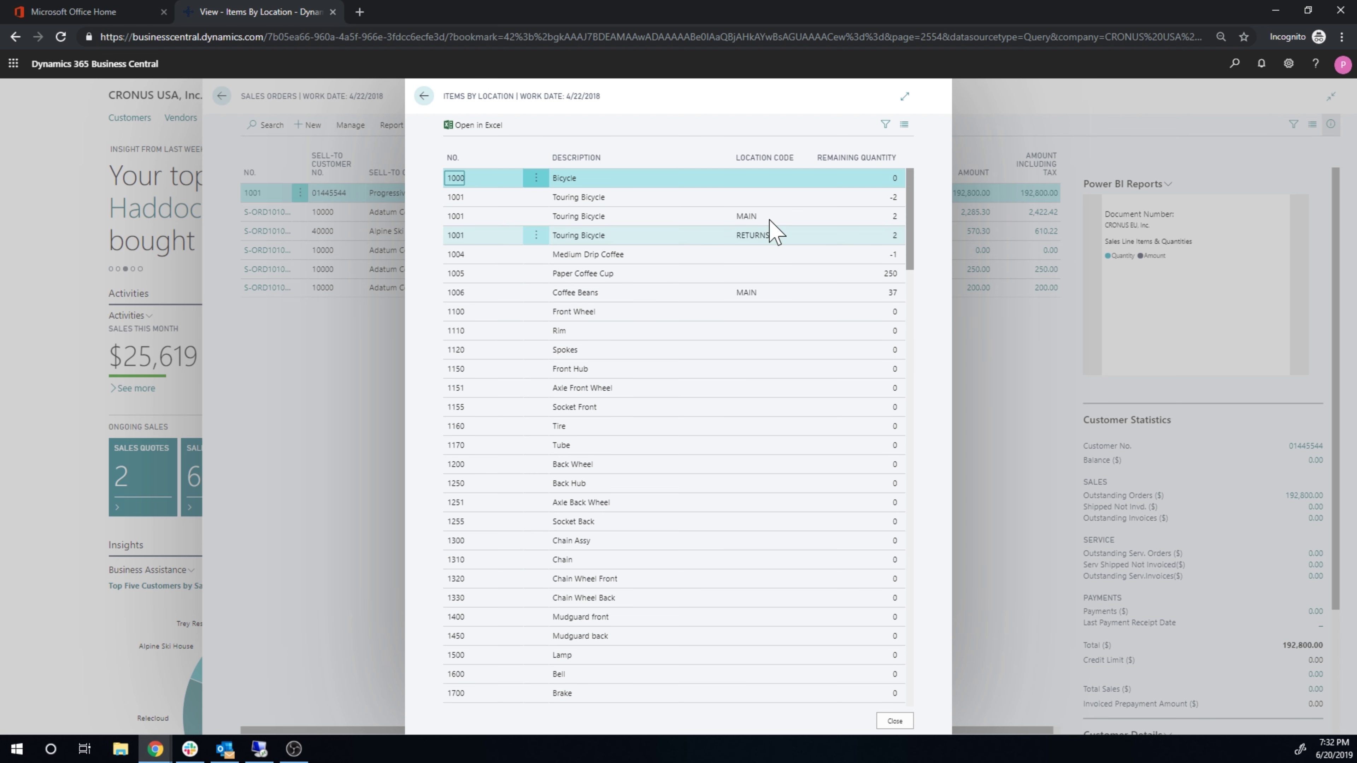
scroll(729, 327, "down", 2)
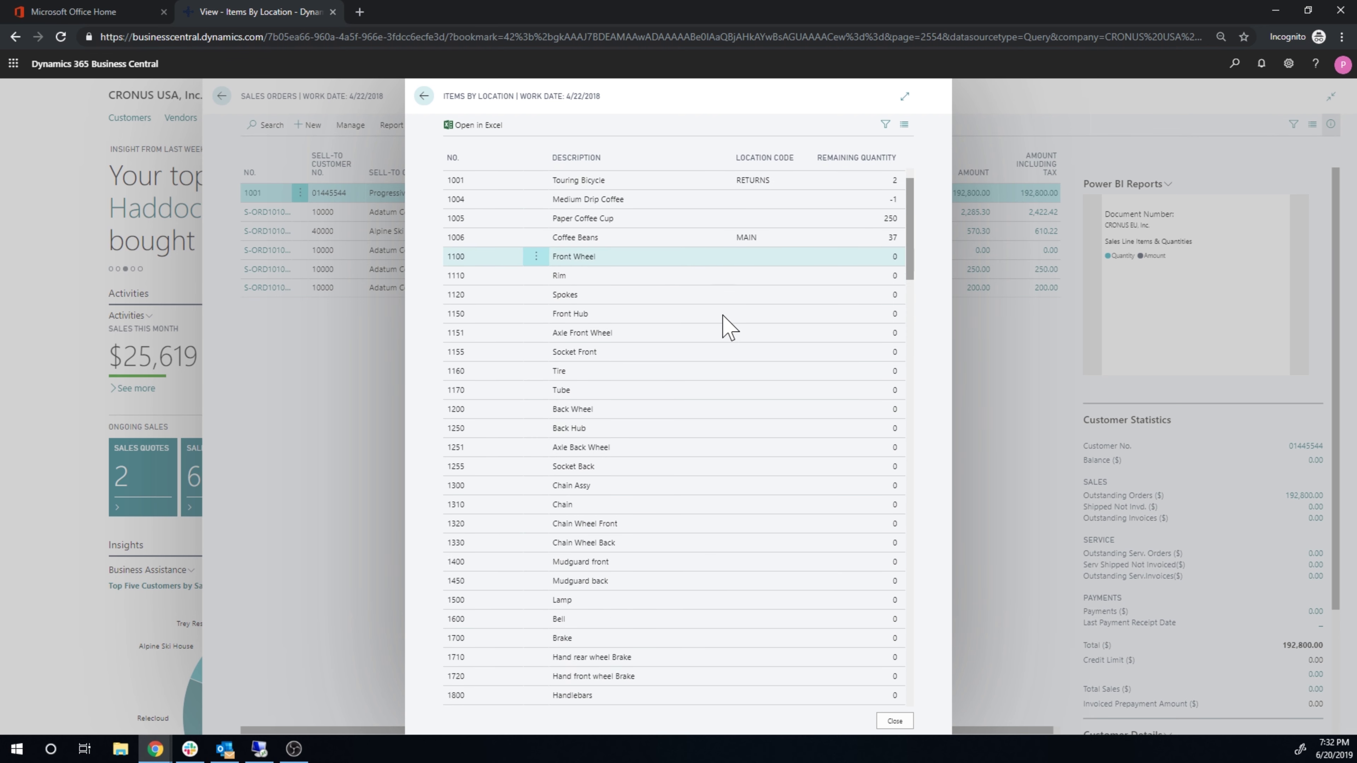
scroll(729, 327, "down", 15)
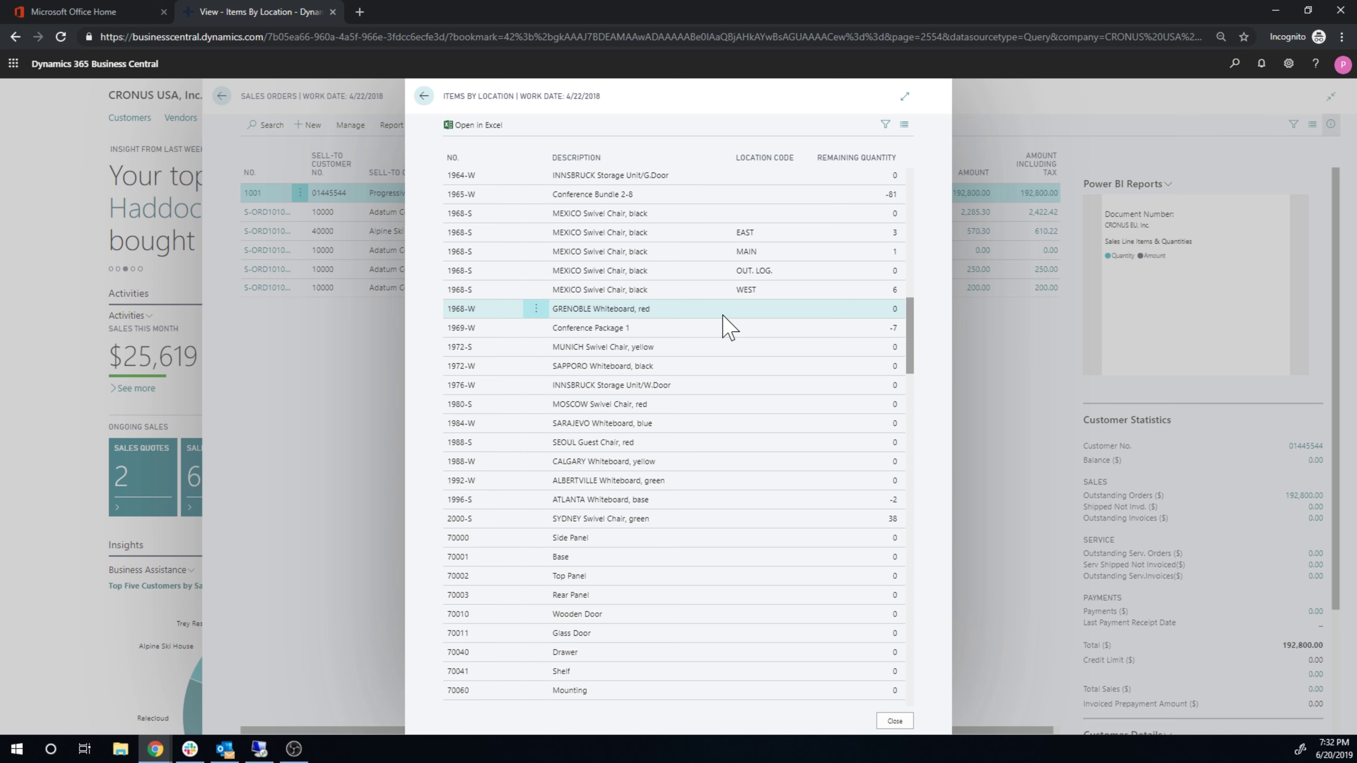
scroll(730, 327, "up", 17)
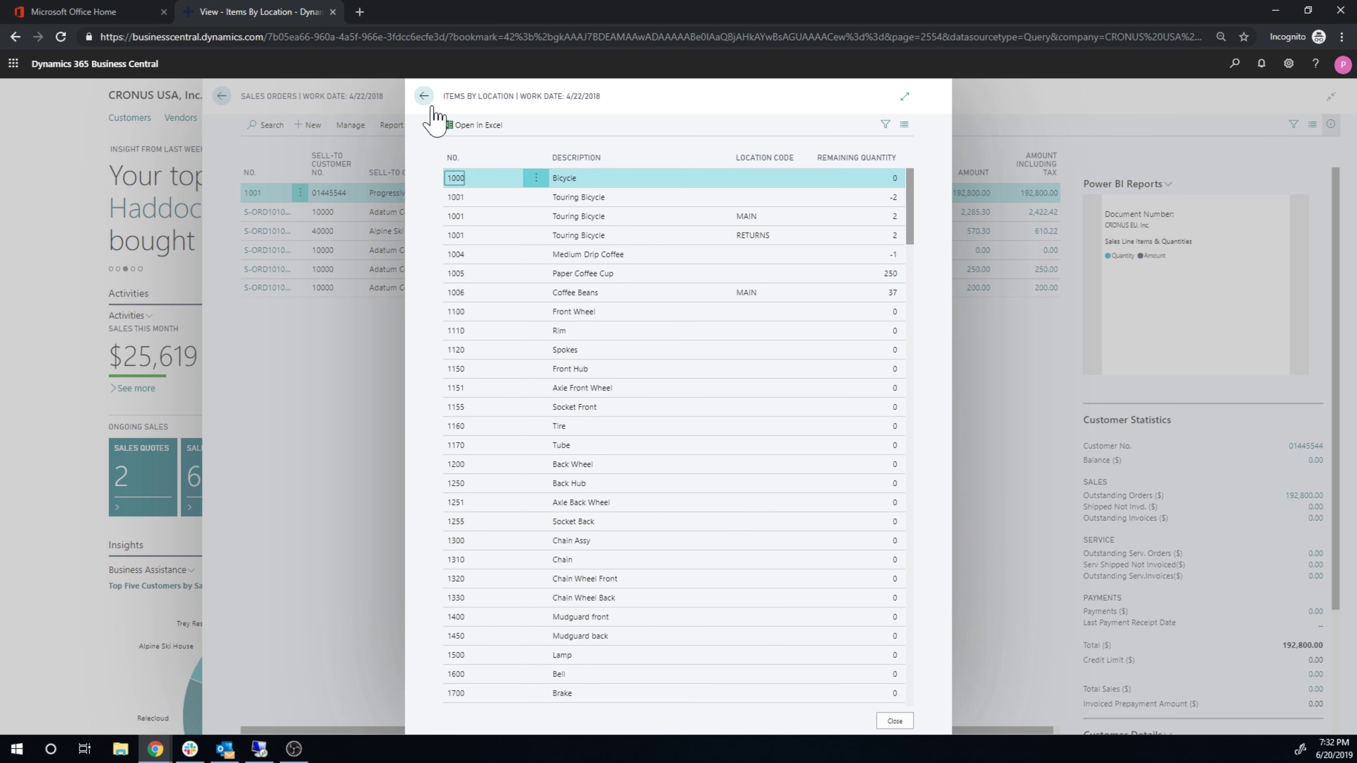
left_click(424, 97)
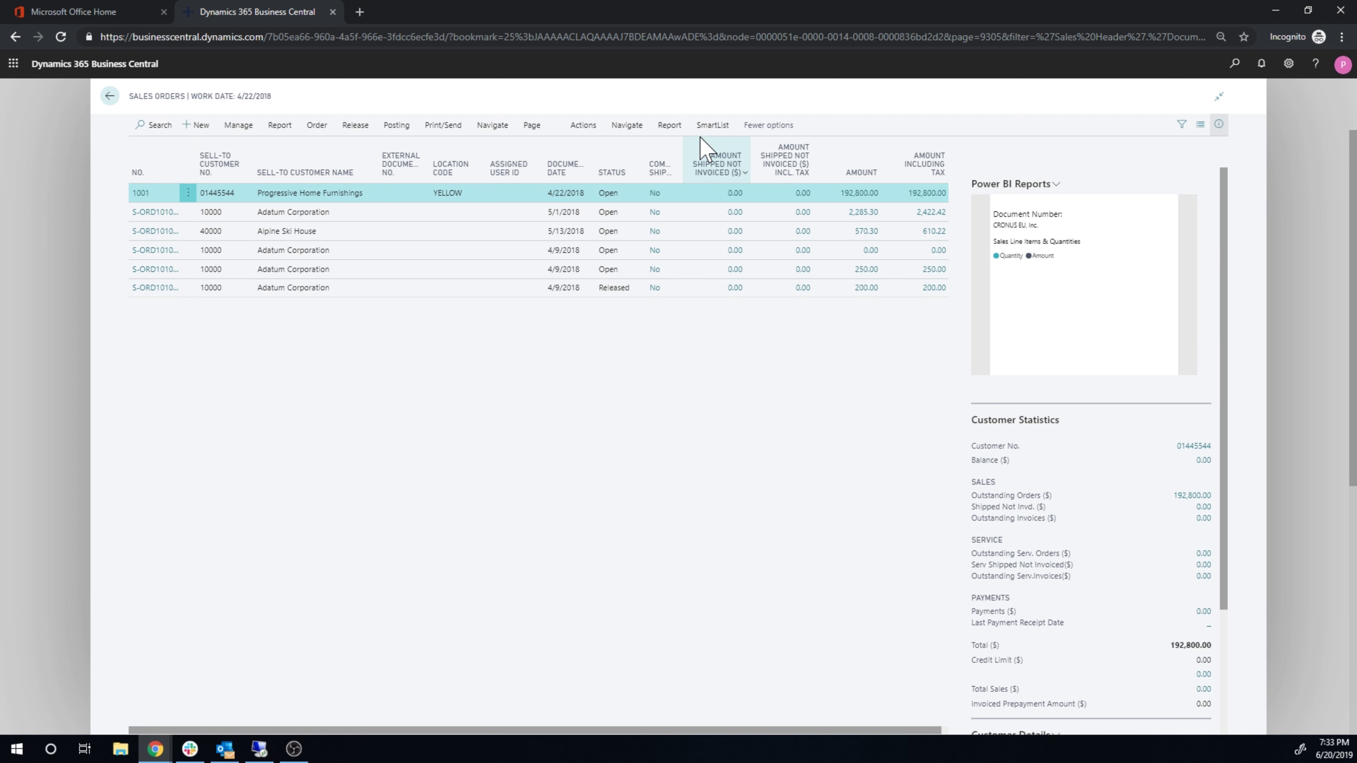
Step: View the Customers with credit limits SmartList, then open Adatum Corporation's order S-ORD101002
left_click(712, 125)
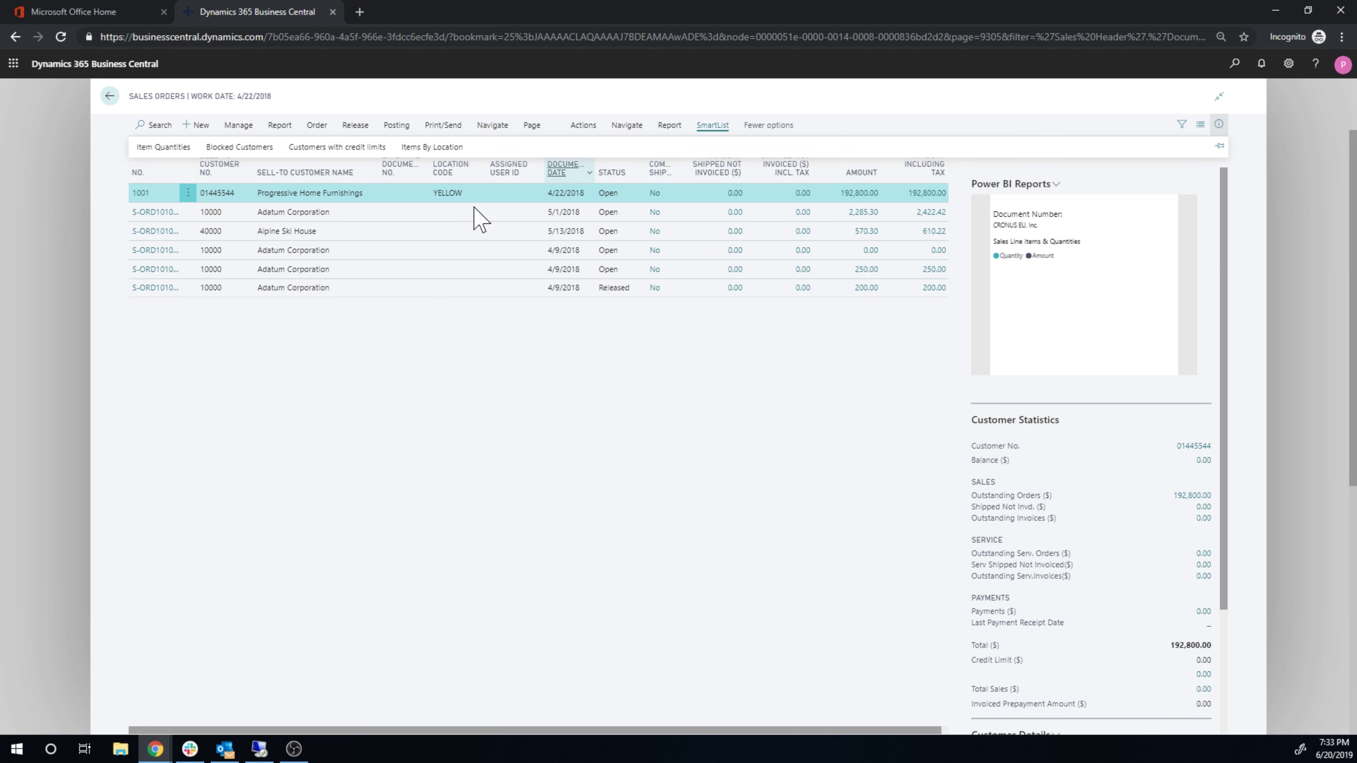
left_click(334, 150)
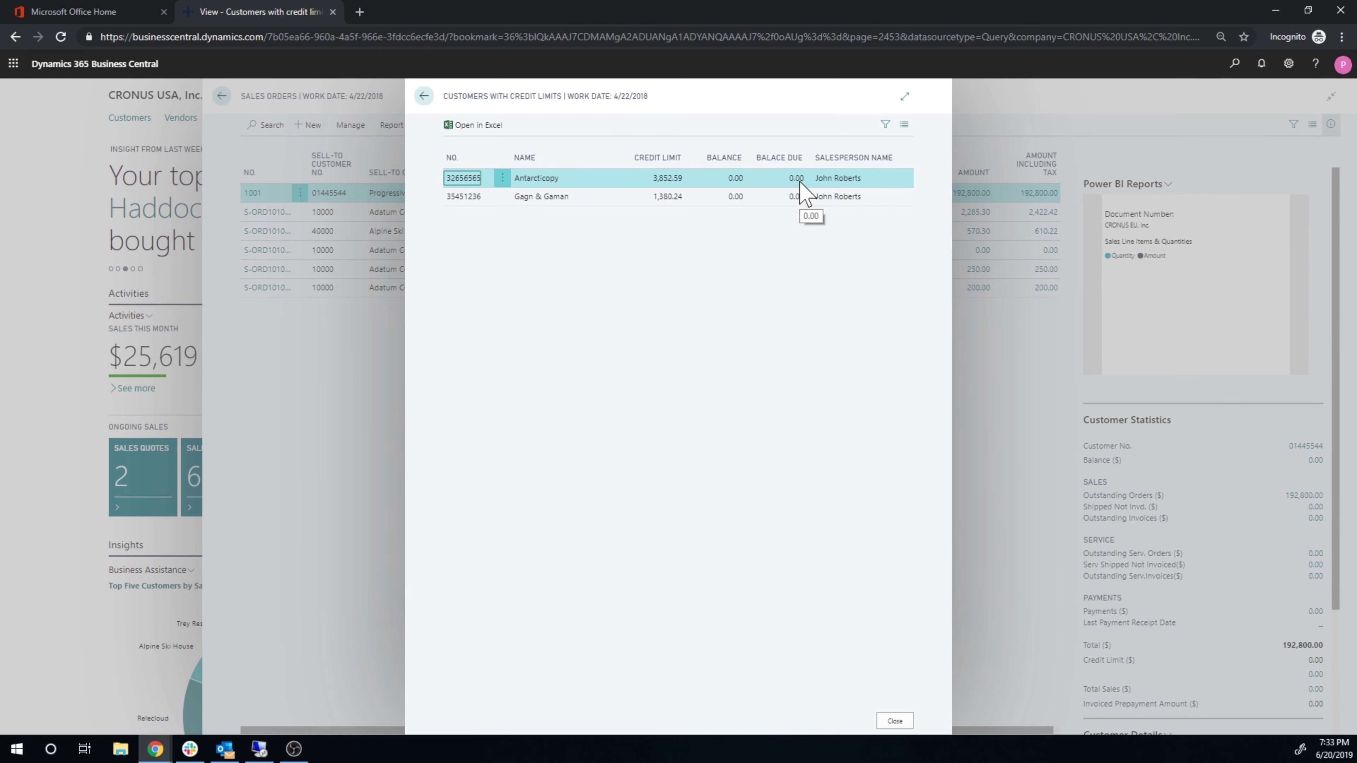
left_click(423, 96)
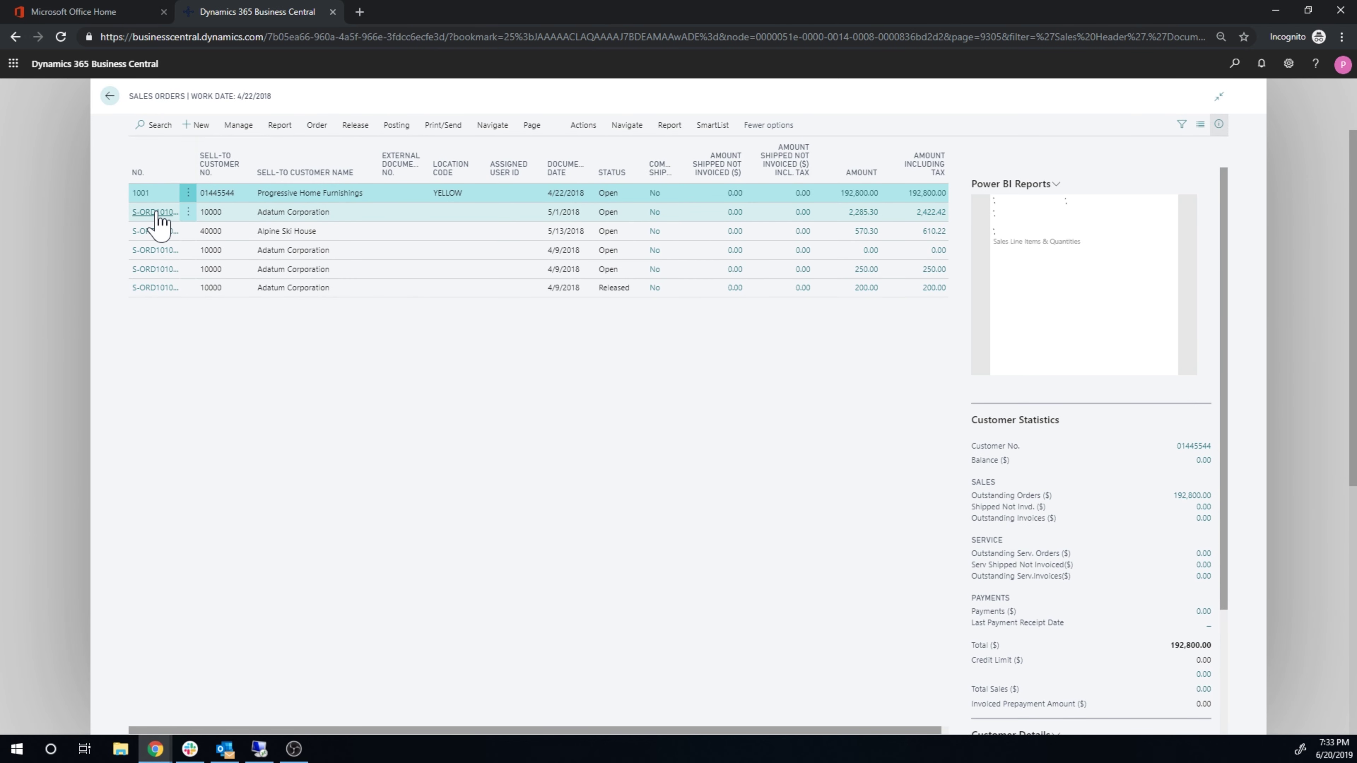
left_click(155, 213)
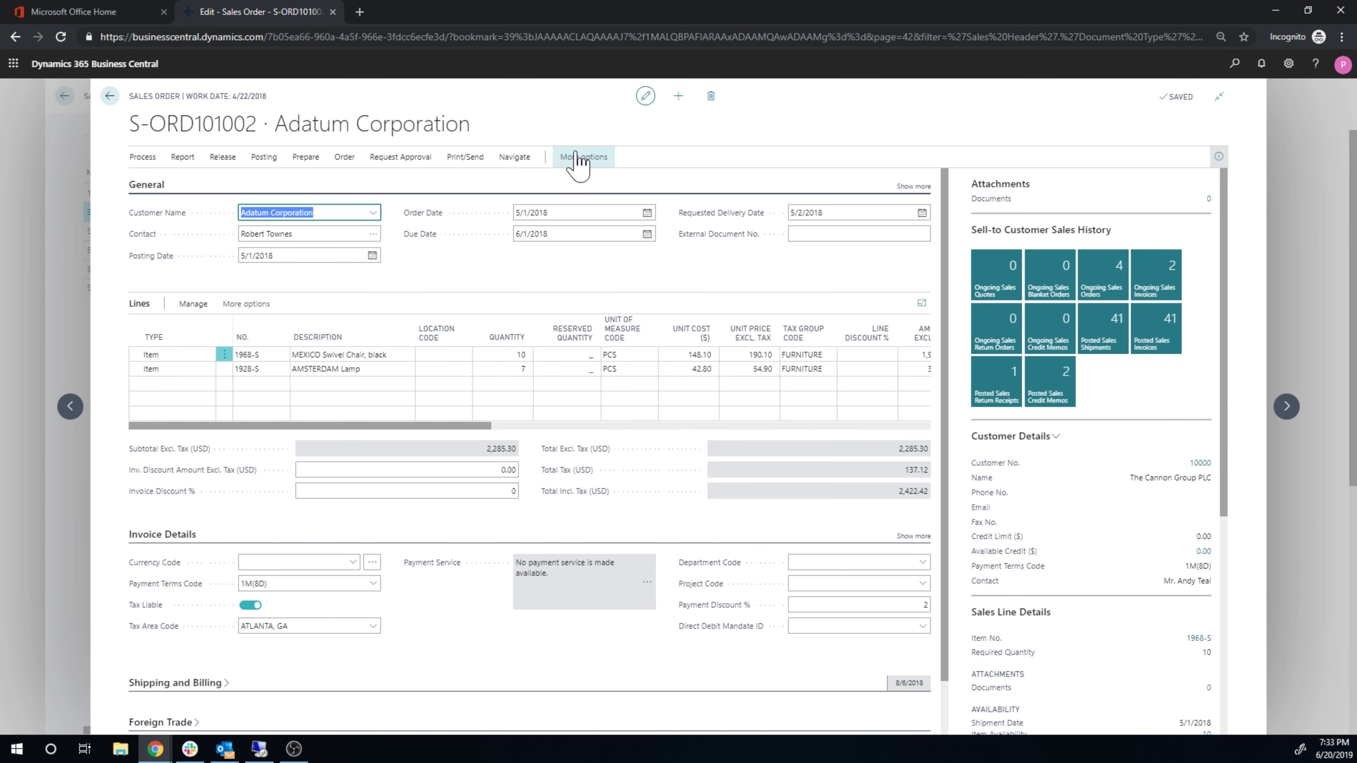
Step: Browse the order's More options, Navigate and Actions groups on S-ORD101002
left_click(572, 155)
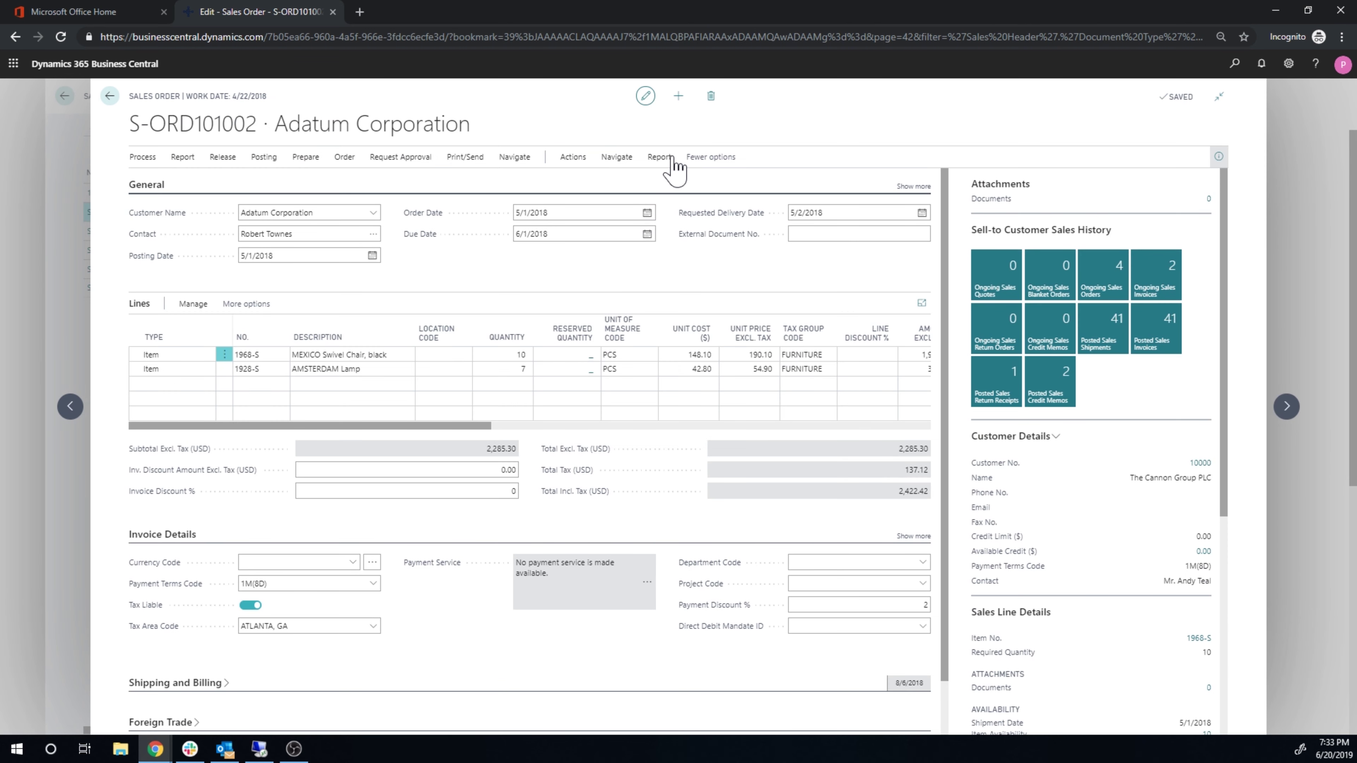
left_click(617, 157)
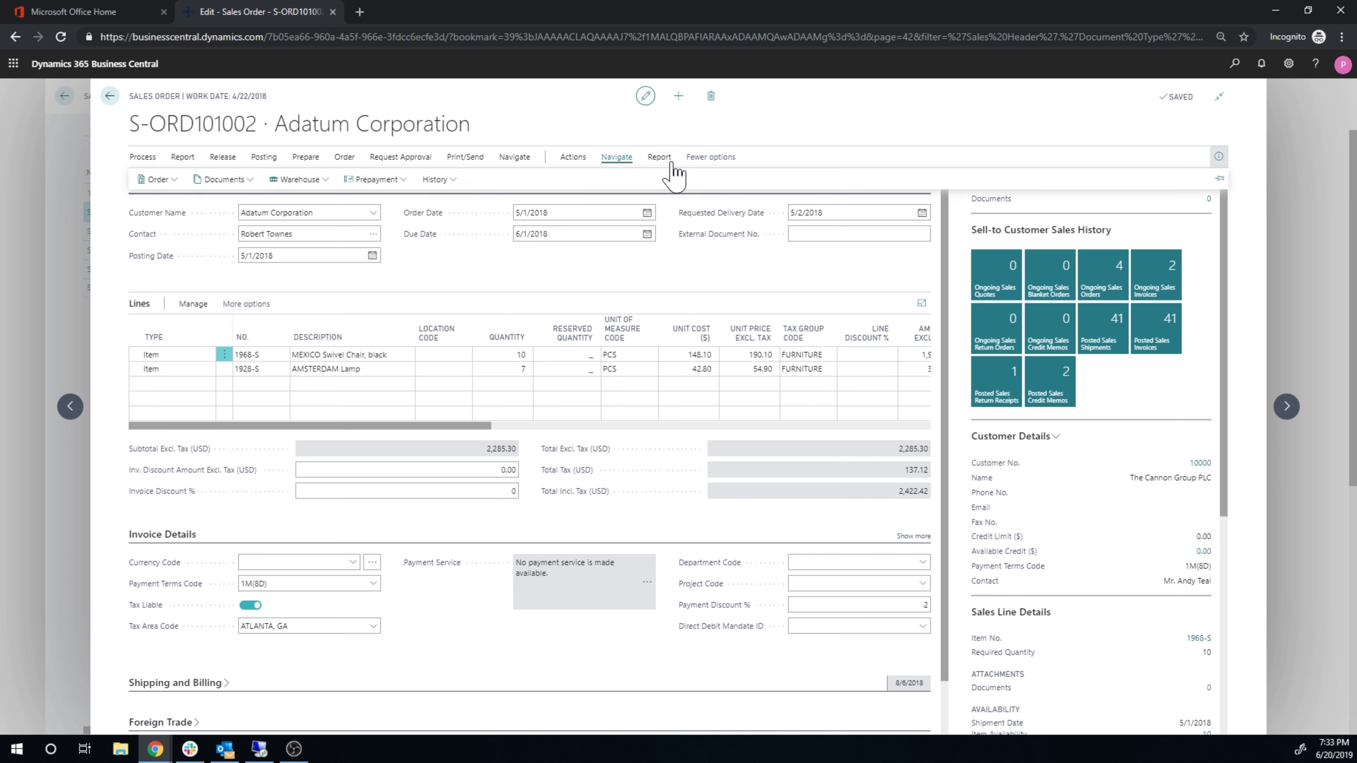
left_click(574, 160)
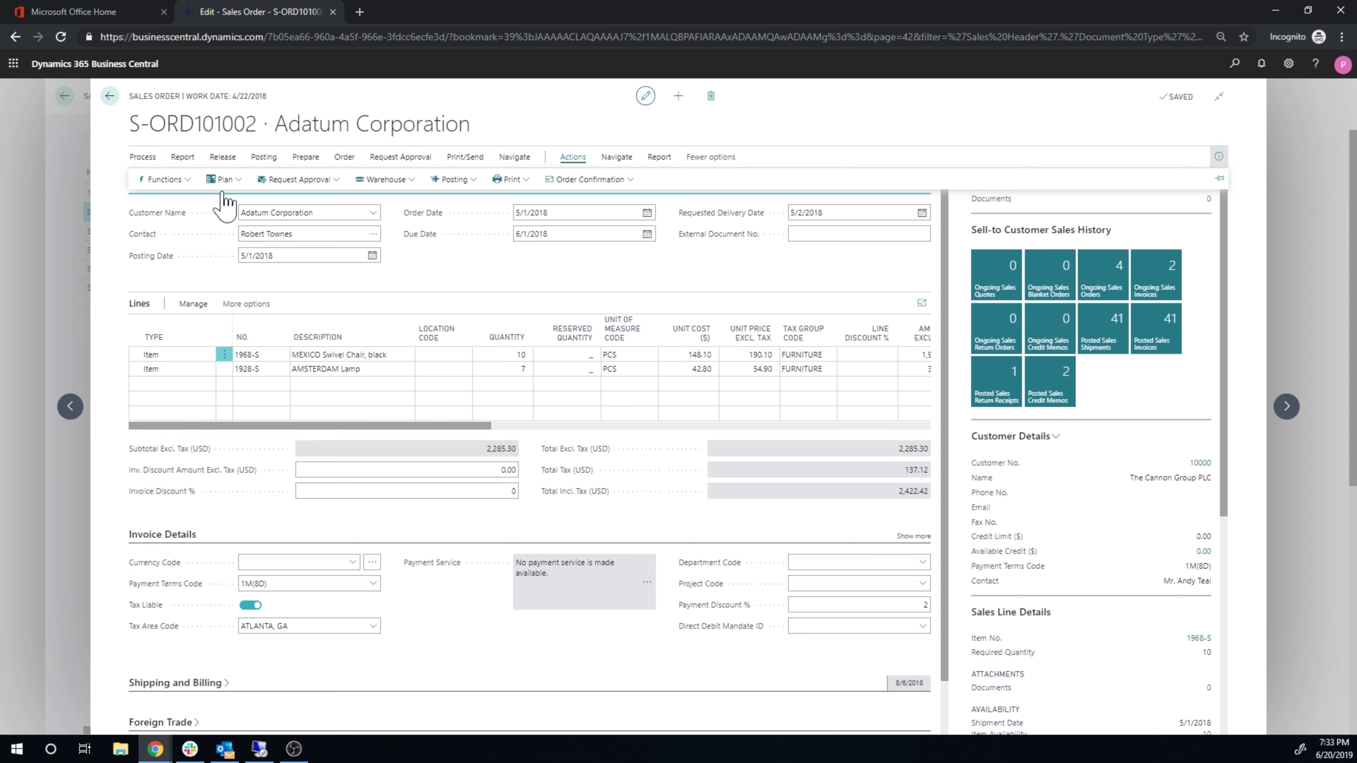
Step: Search Tell Me for 'smartlist', dismiss the results and close the sales order
left_click(1245, 71)
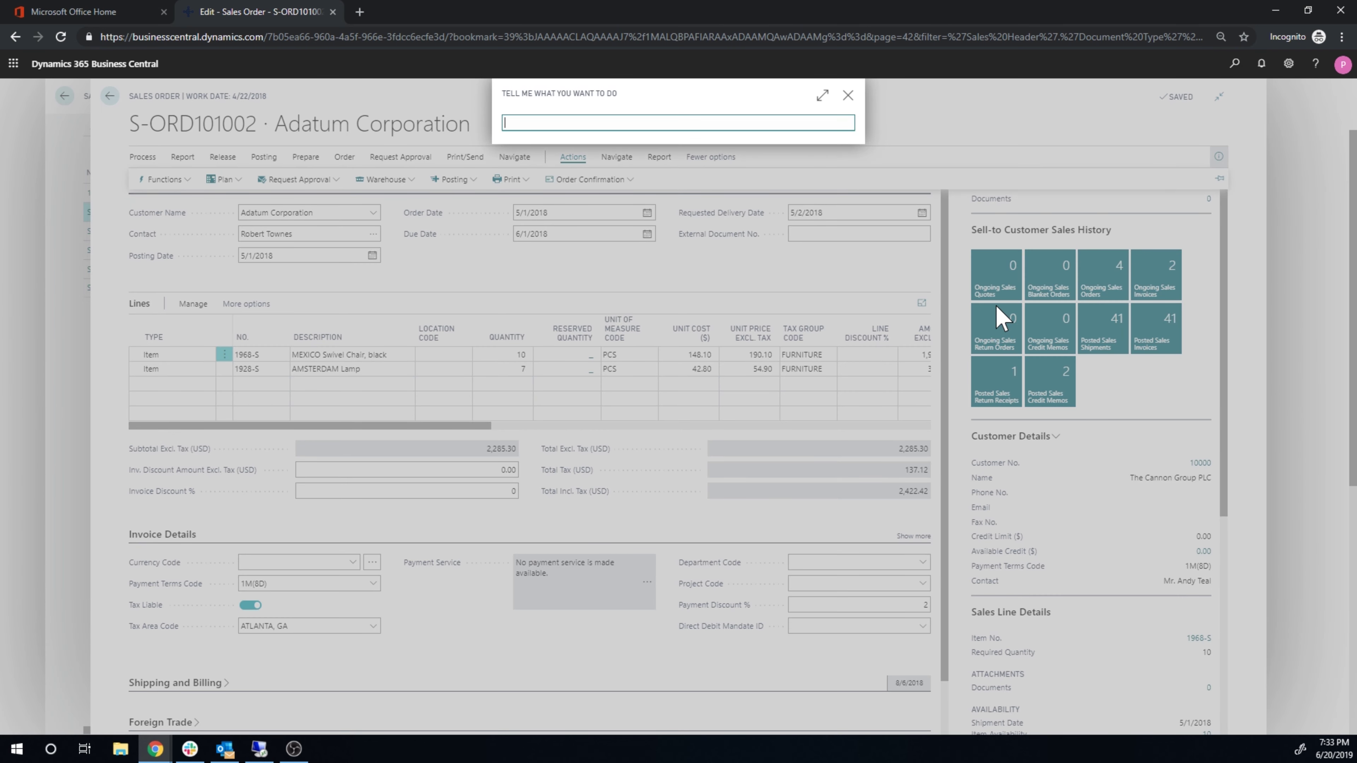
type("smartlist")
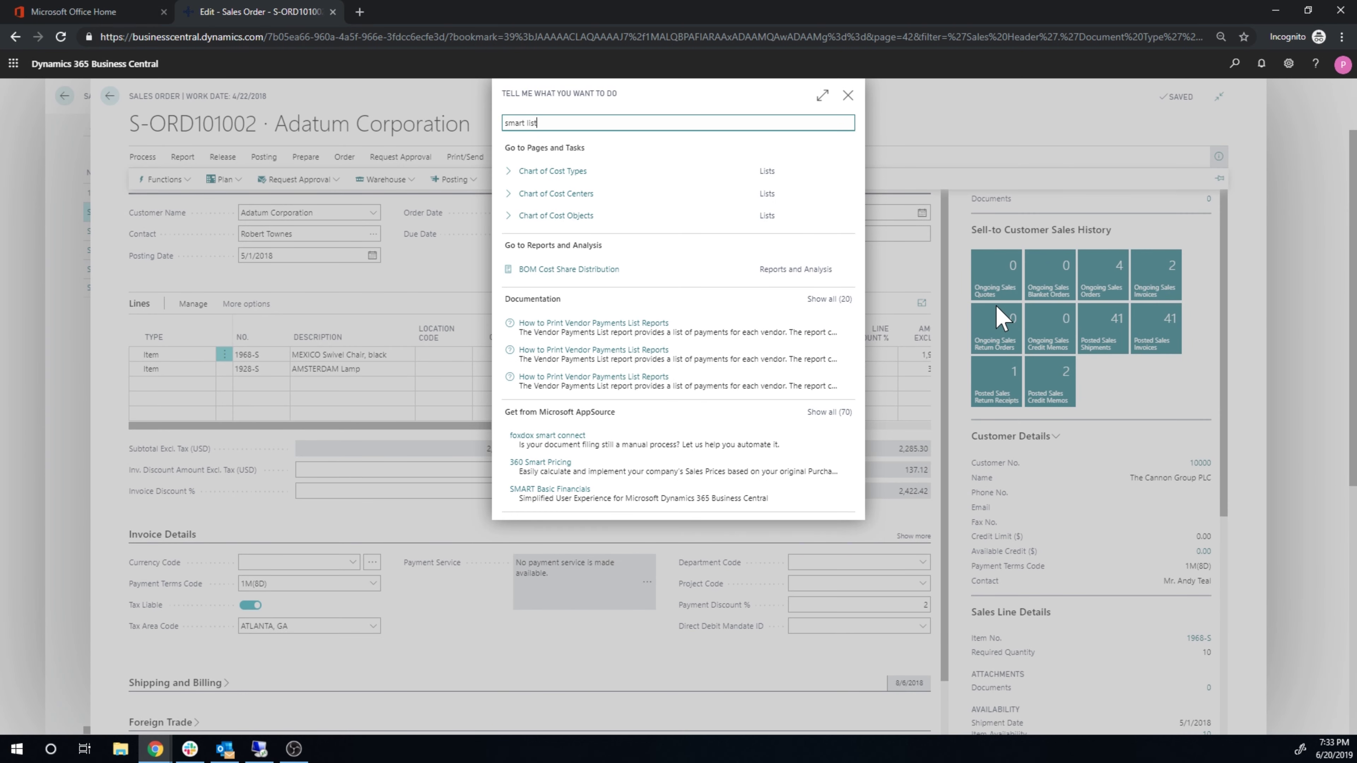
left_click(847, 95)
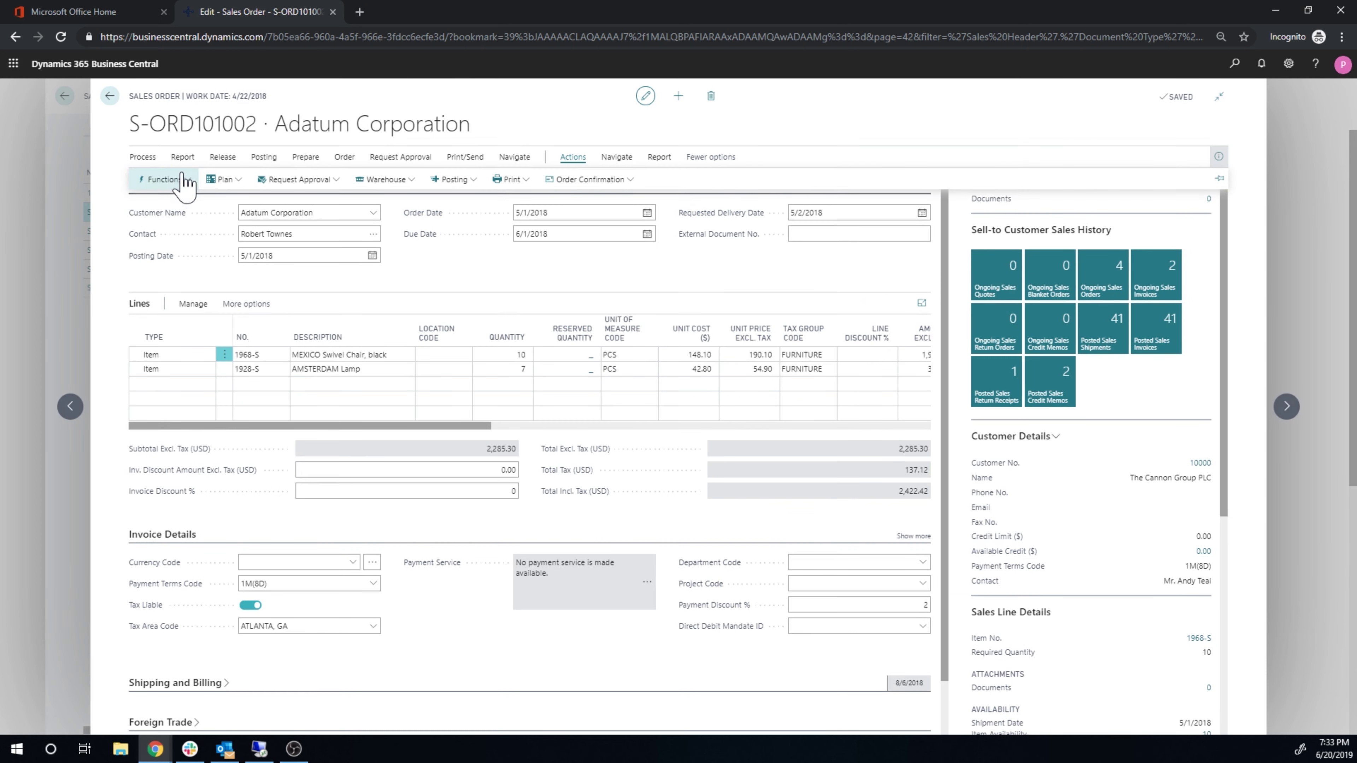
left_click(119, 200)
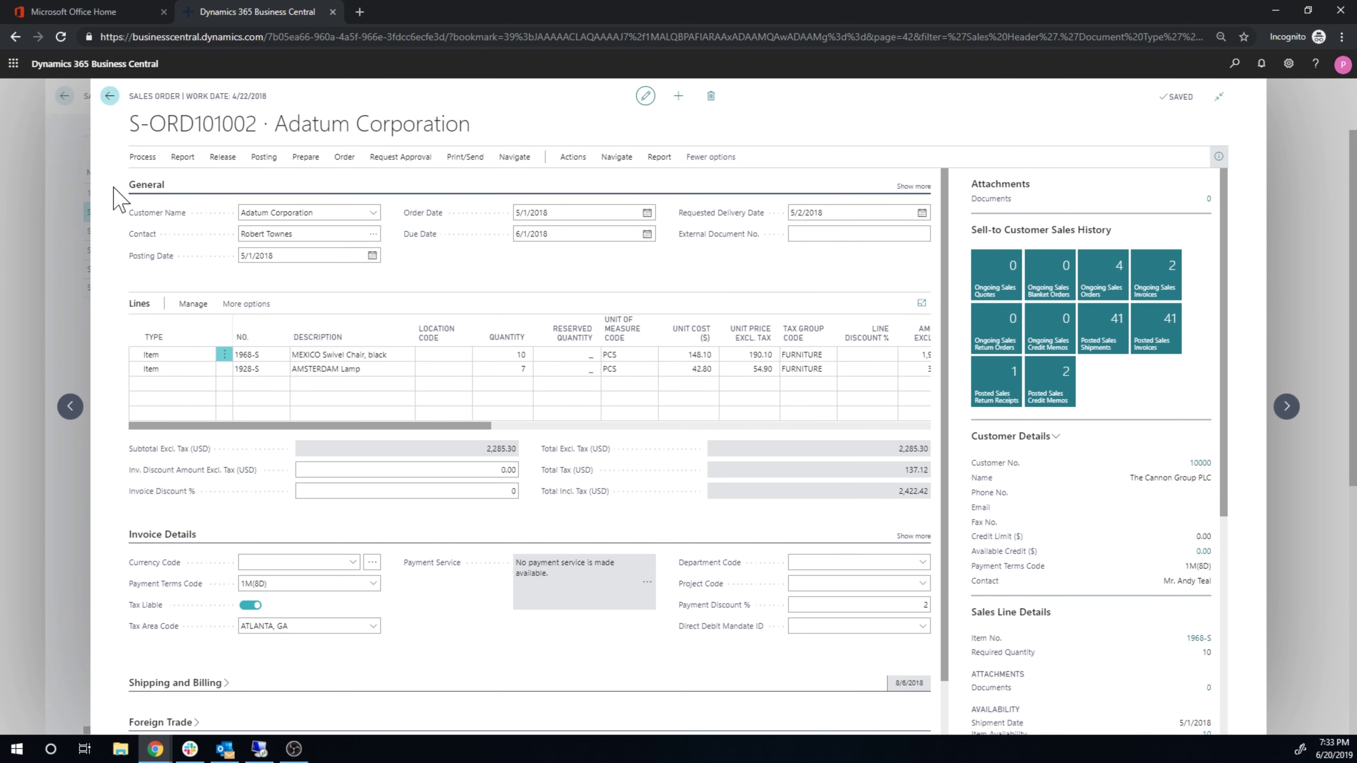
key("Escape")
Step: Return to the Role Center and open the Items list through search
left_click(110, 104)
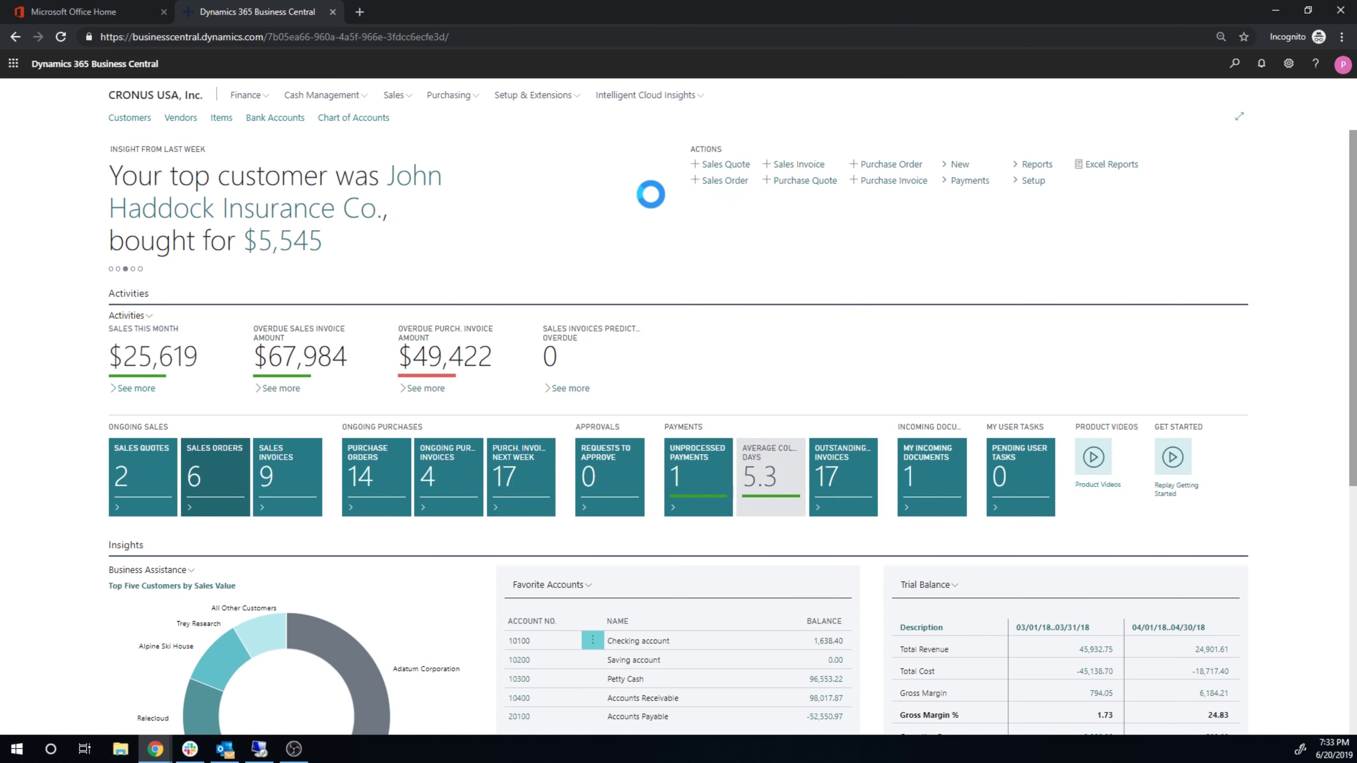
left_click(1234, 65)
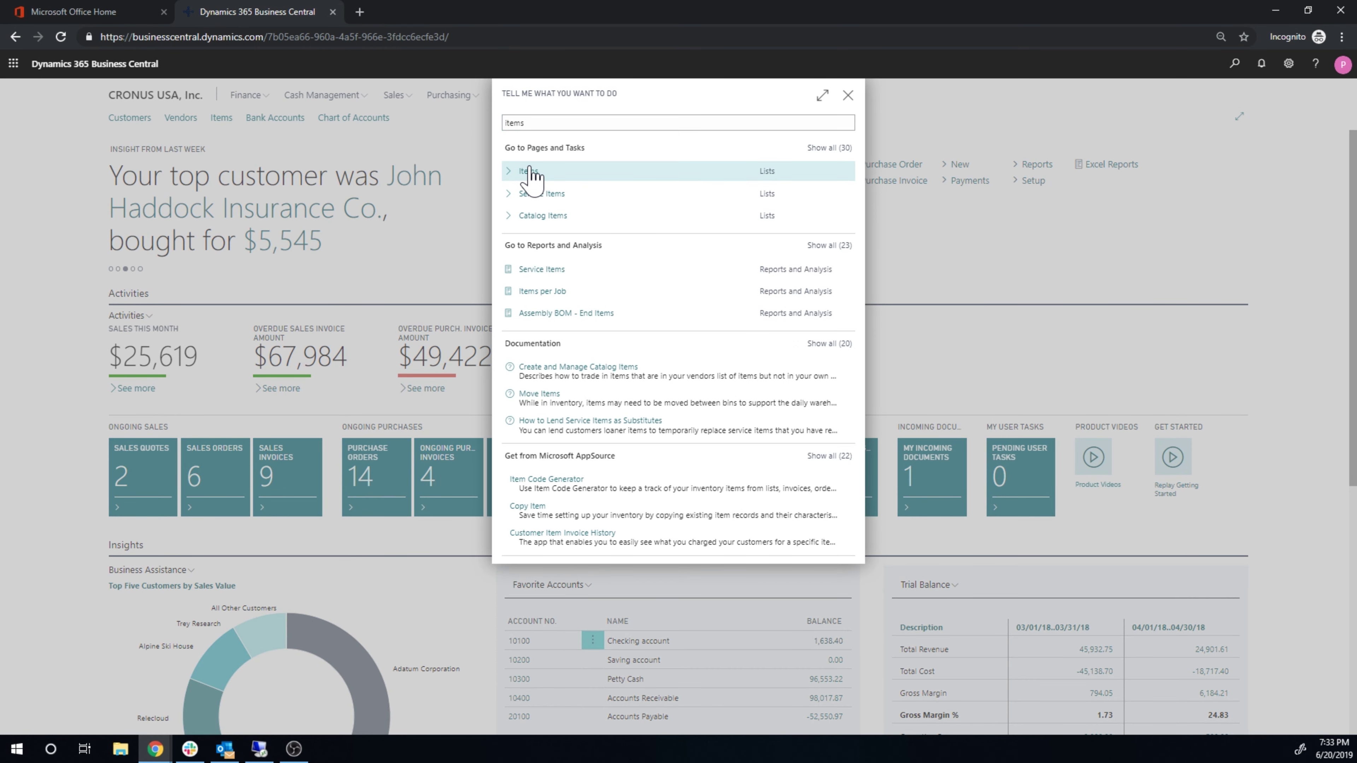
left_click(531, 173)
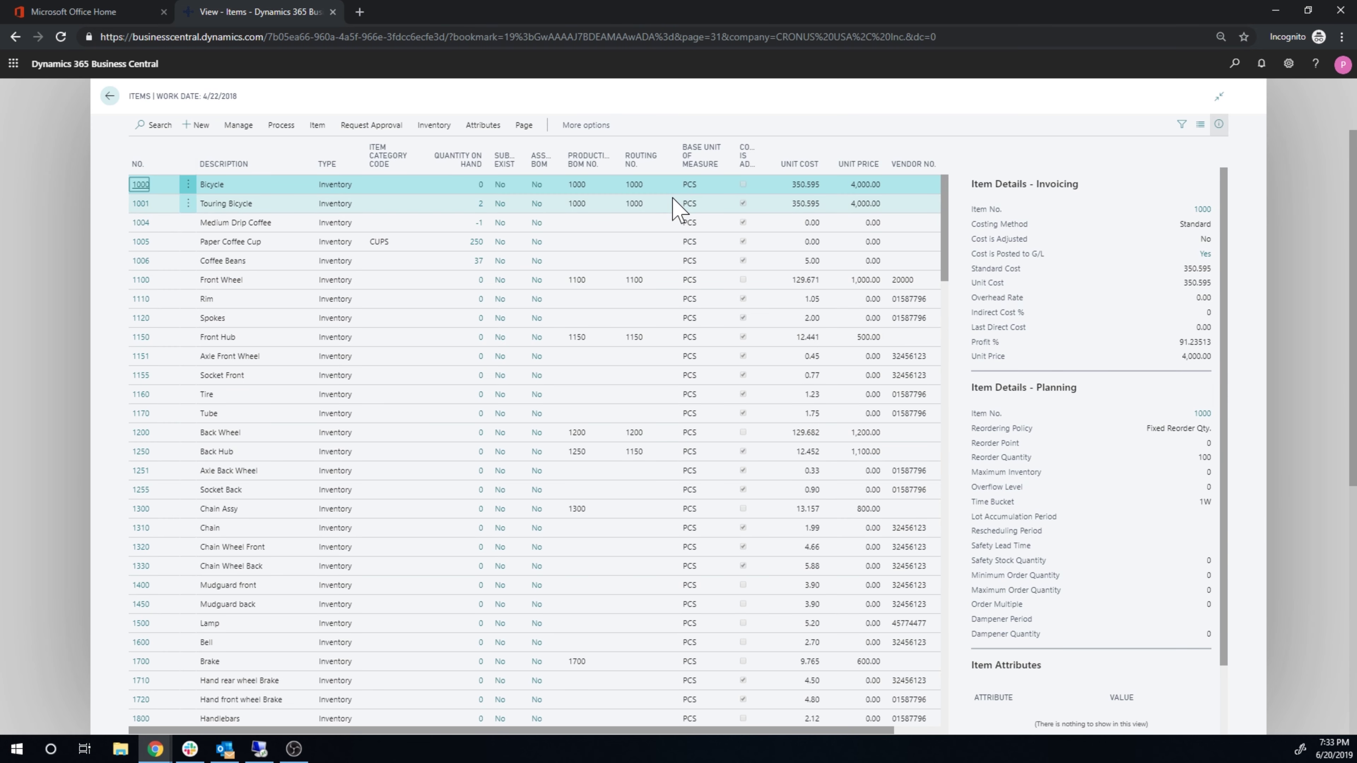
Step: Open the Negative Quantity Items SmartList for items, then close it
left_click(590, 125)
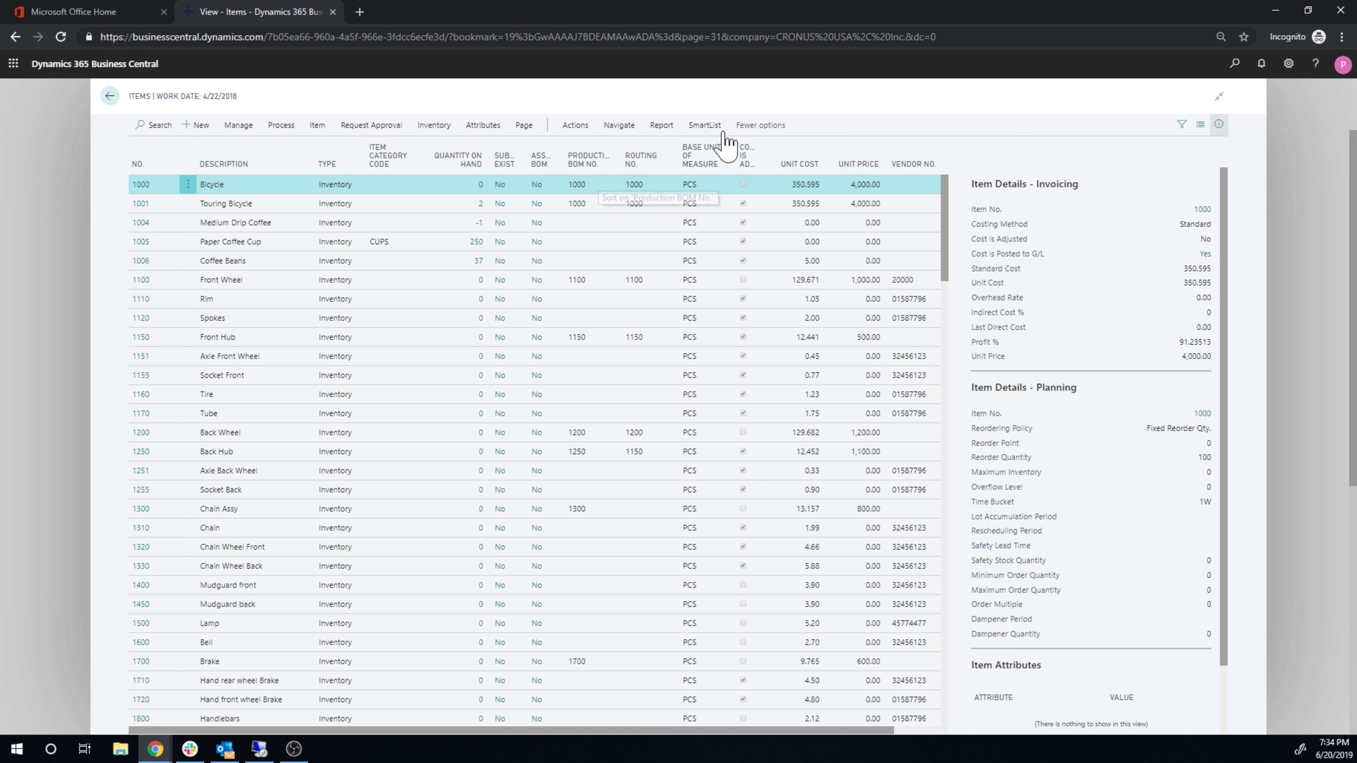
left_click(701, 127)
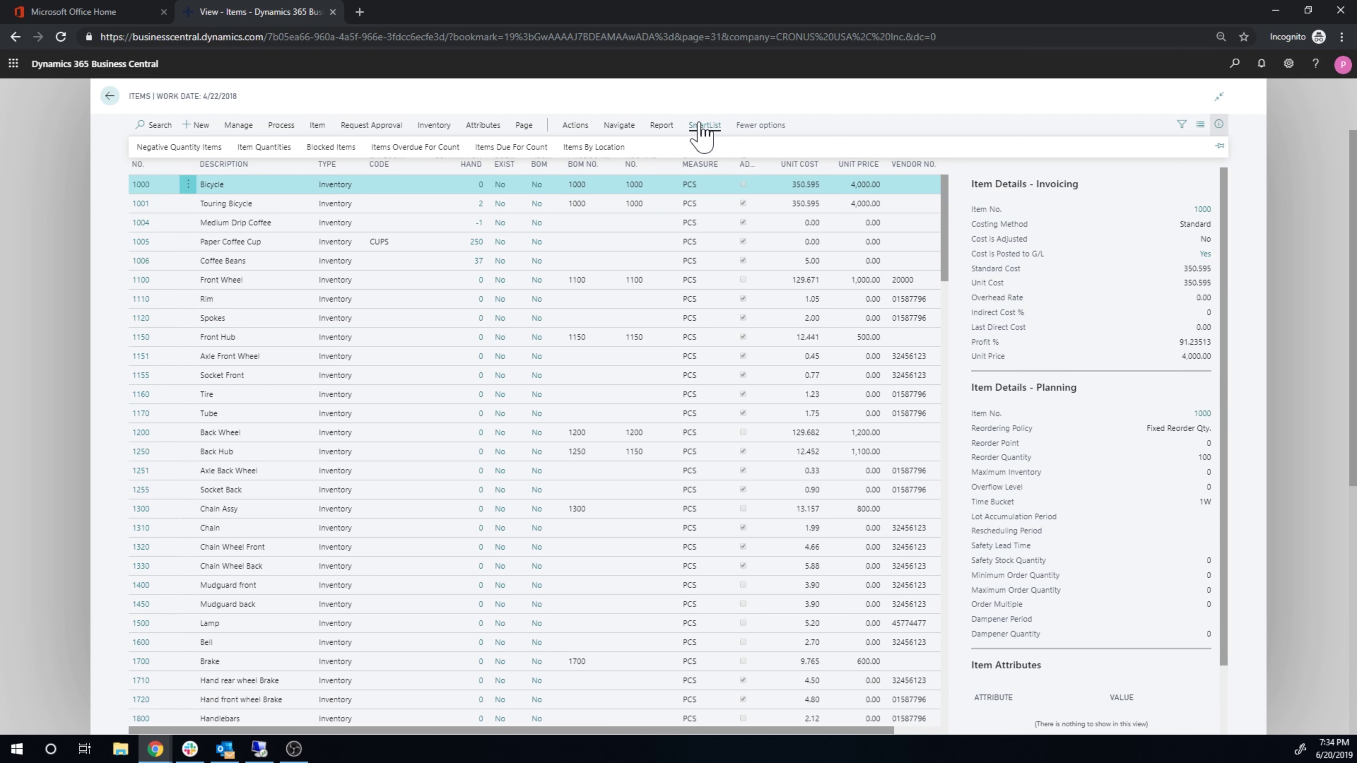
left_click(178, 155)
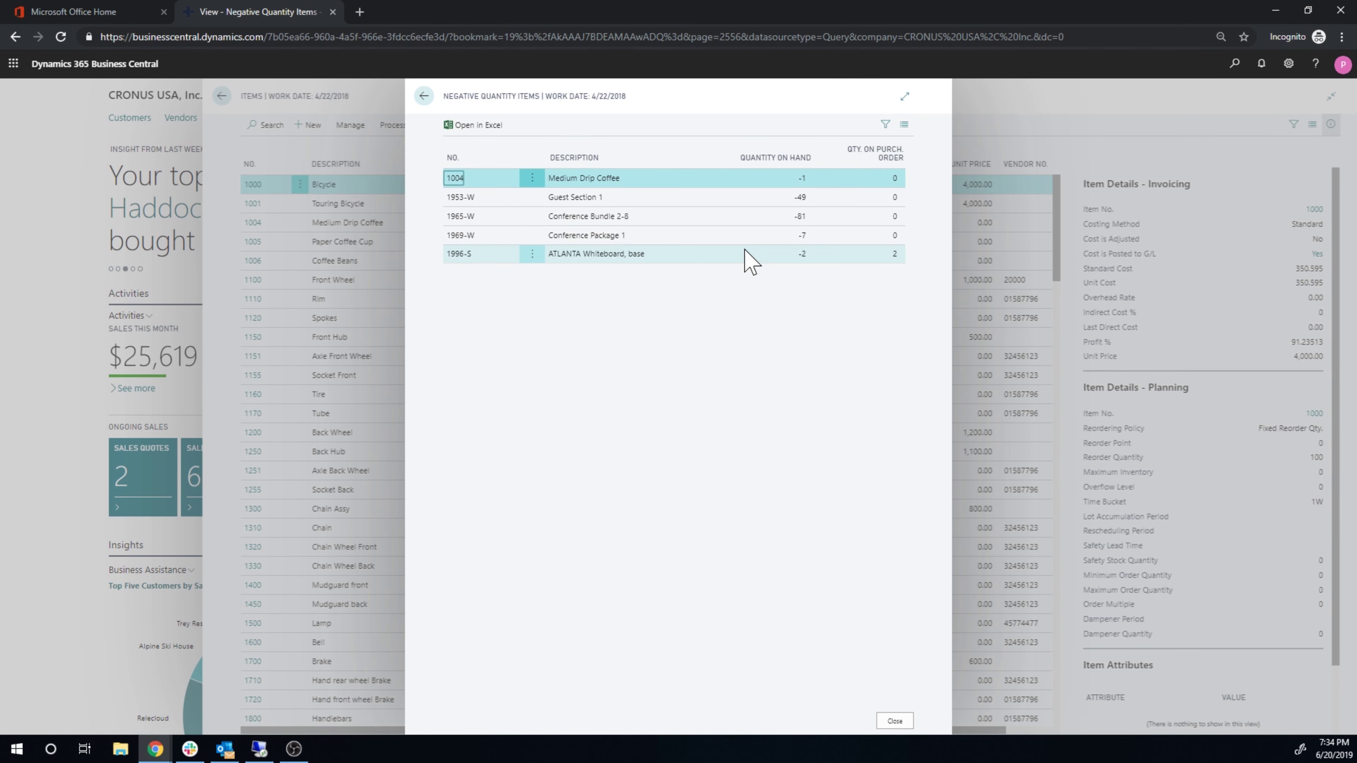
left_click(424, 96)
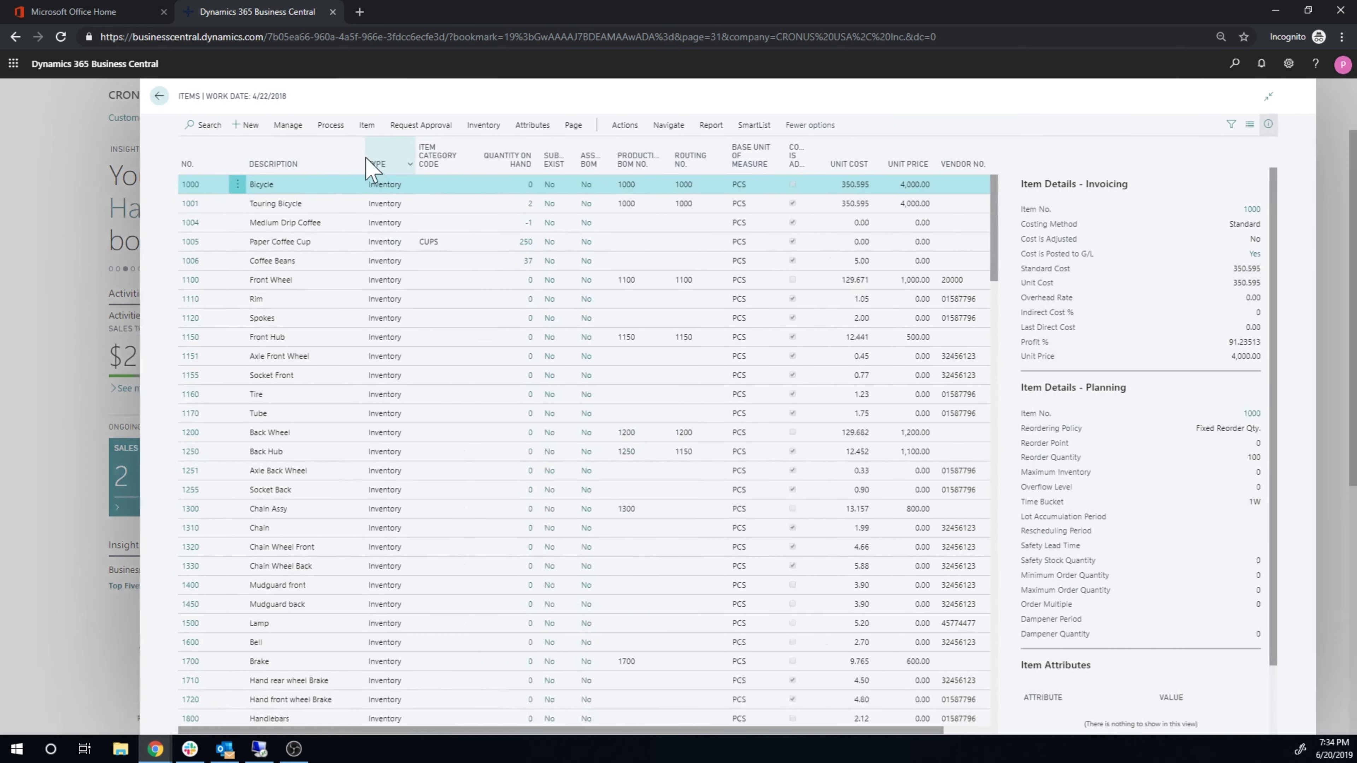
Step: Try the Items search box and layout choices, then start a new filter in the filter pane
left_click(144, 126)
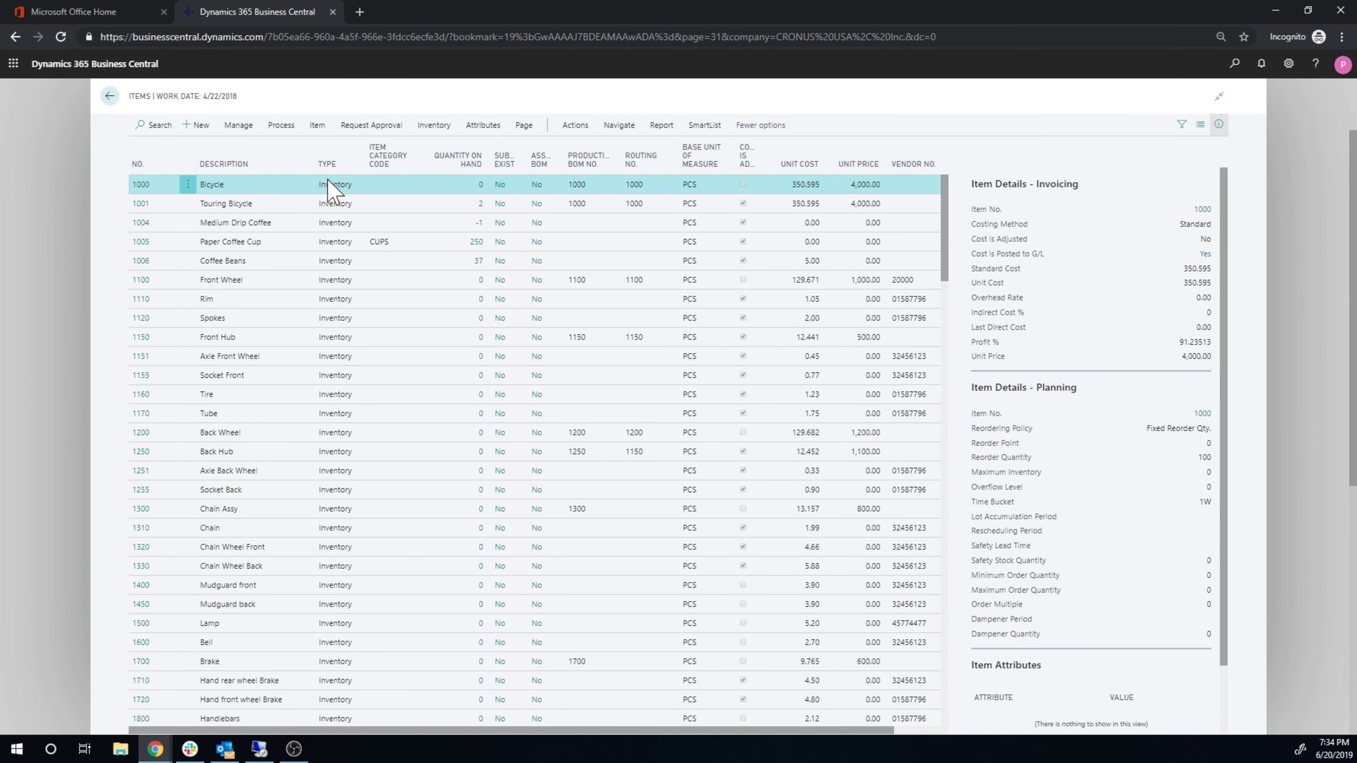
left_click(1200, 124)
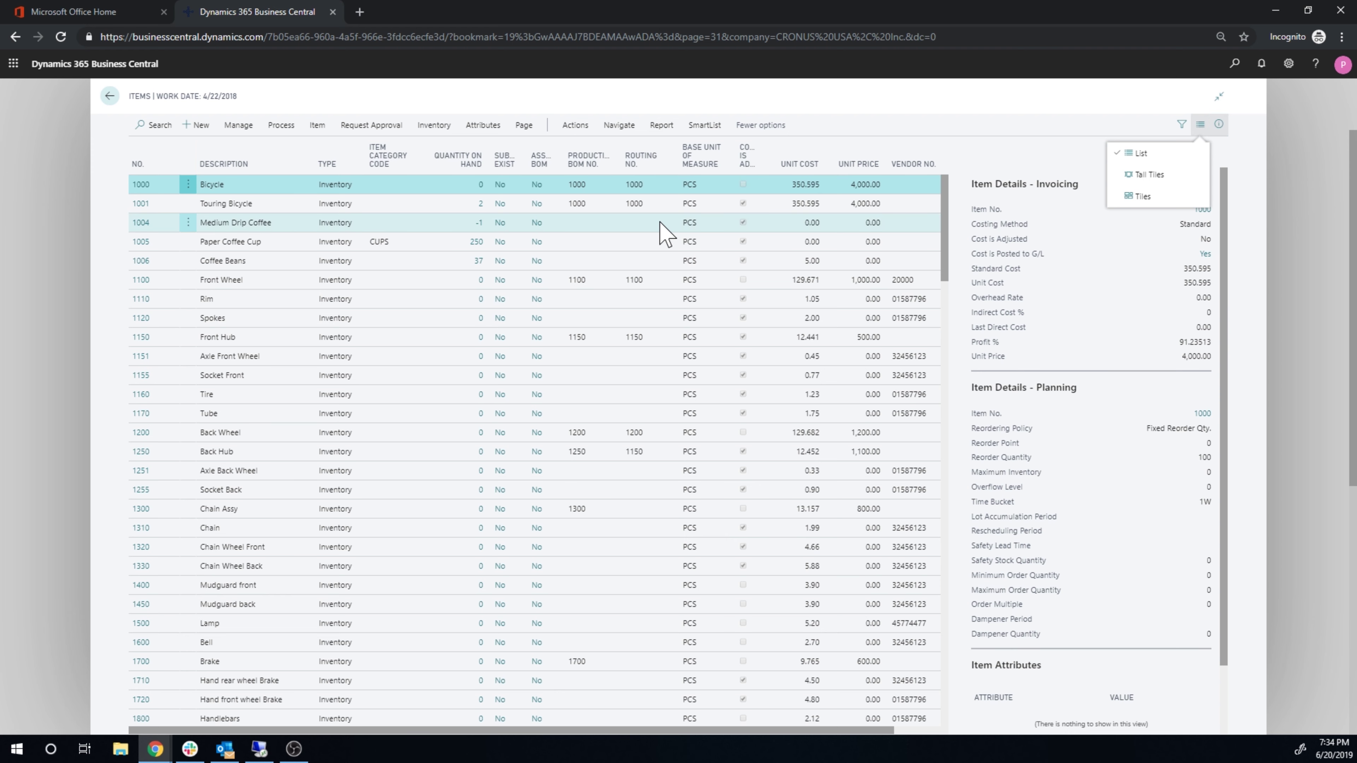
left_click(916, 127)
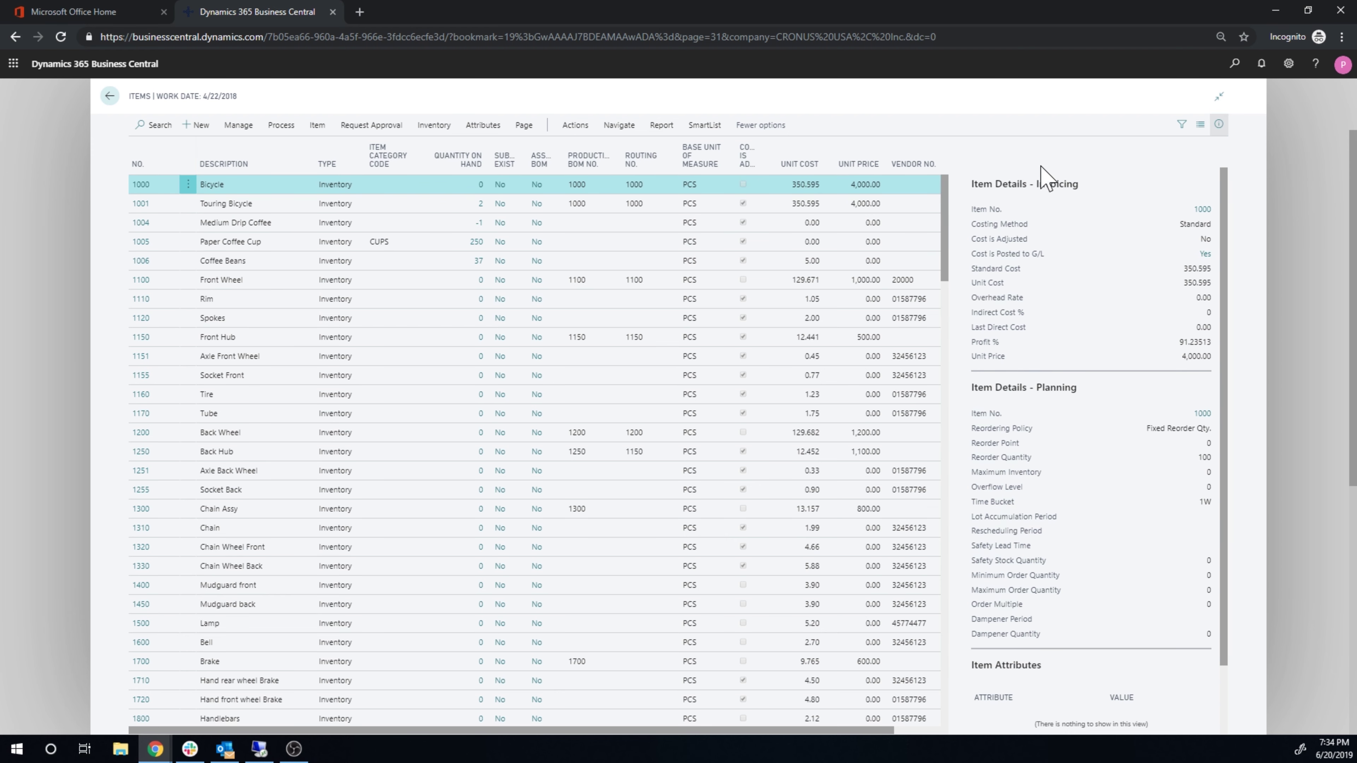
left_click(1182, 124)
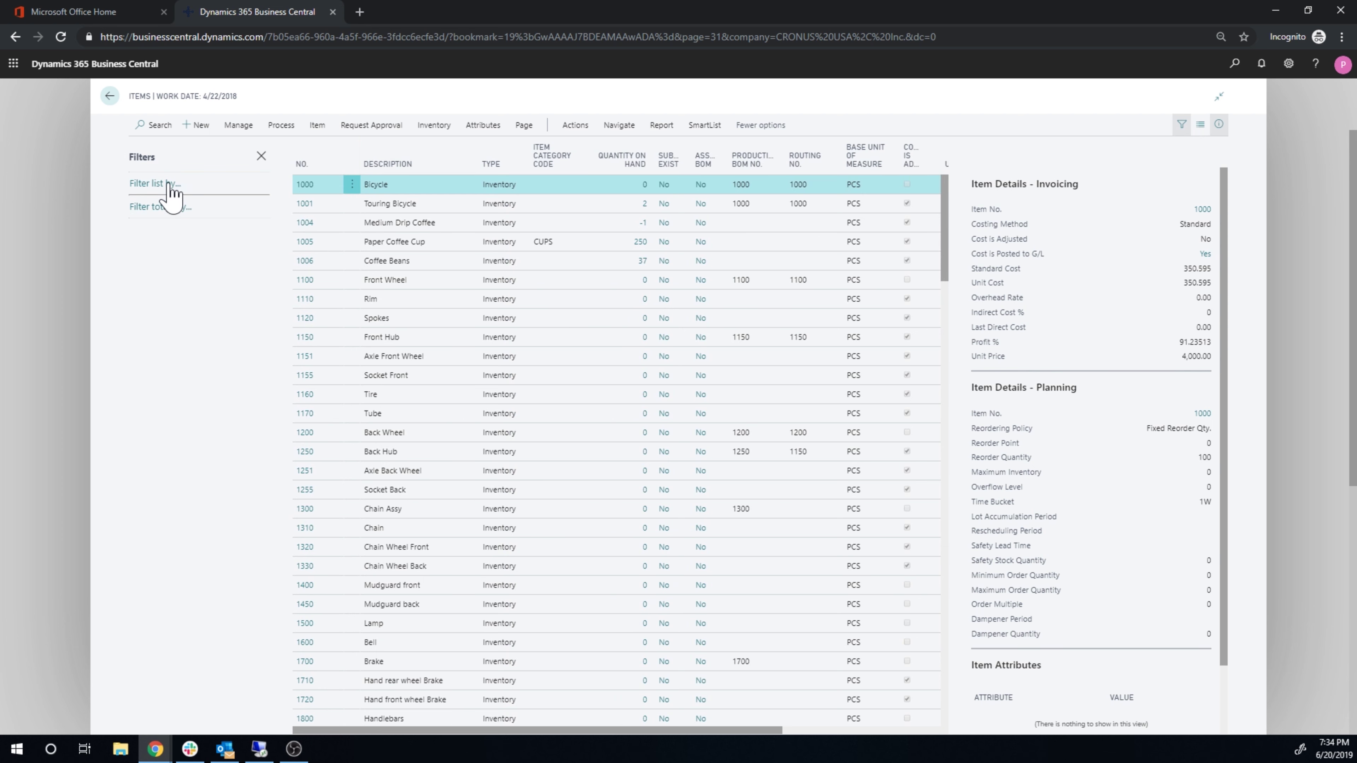
left_click(172, 185)
Step: Filter the Items list by No. with the range 1000..1170
left_click(163, 209)
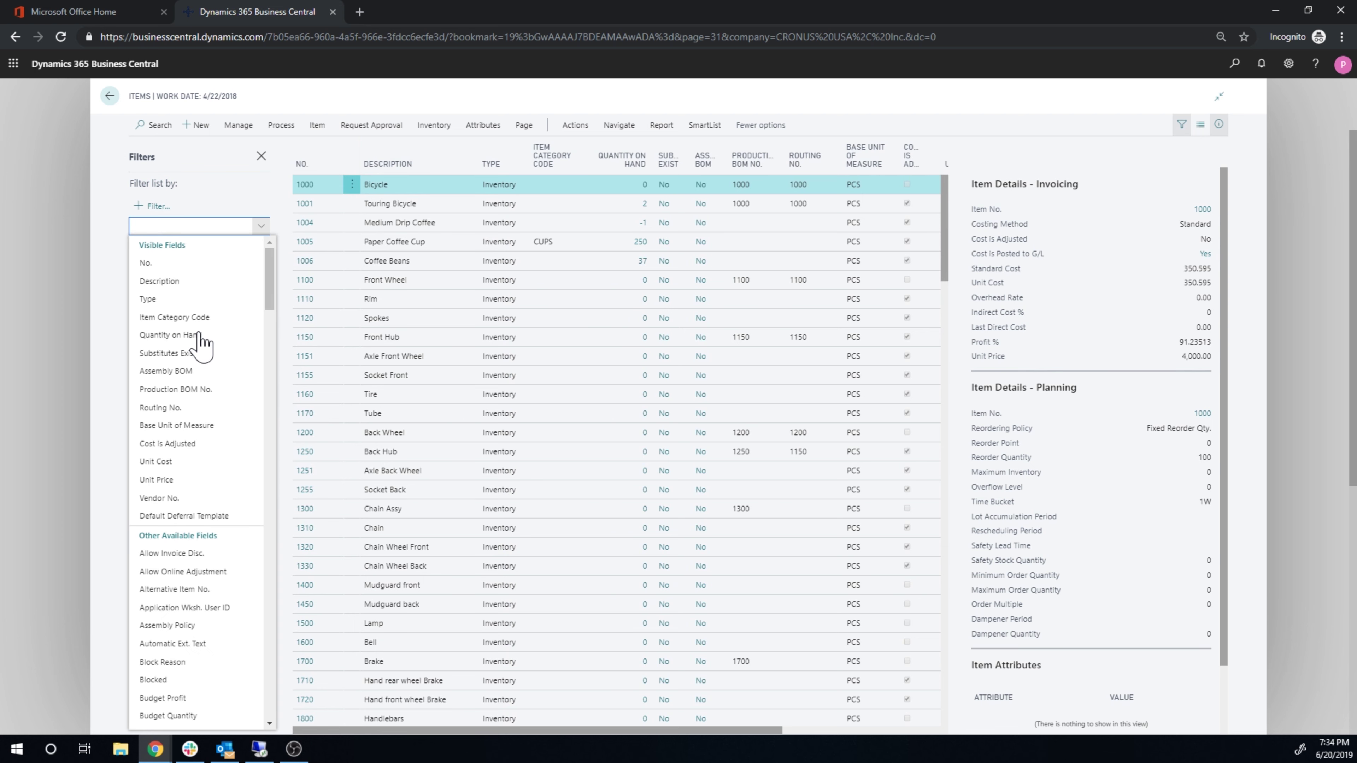
left_click(144, 263)
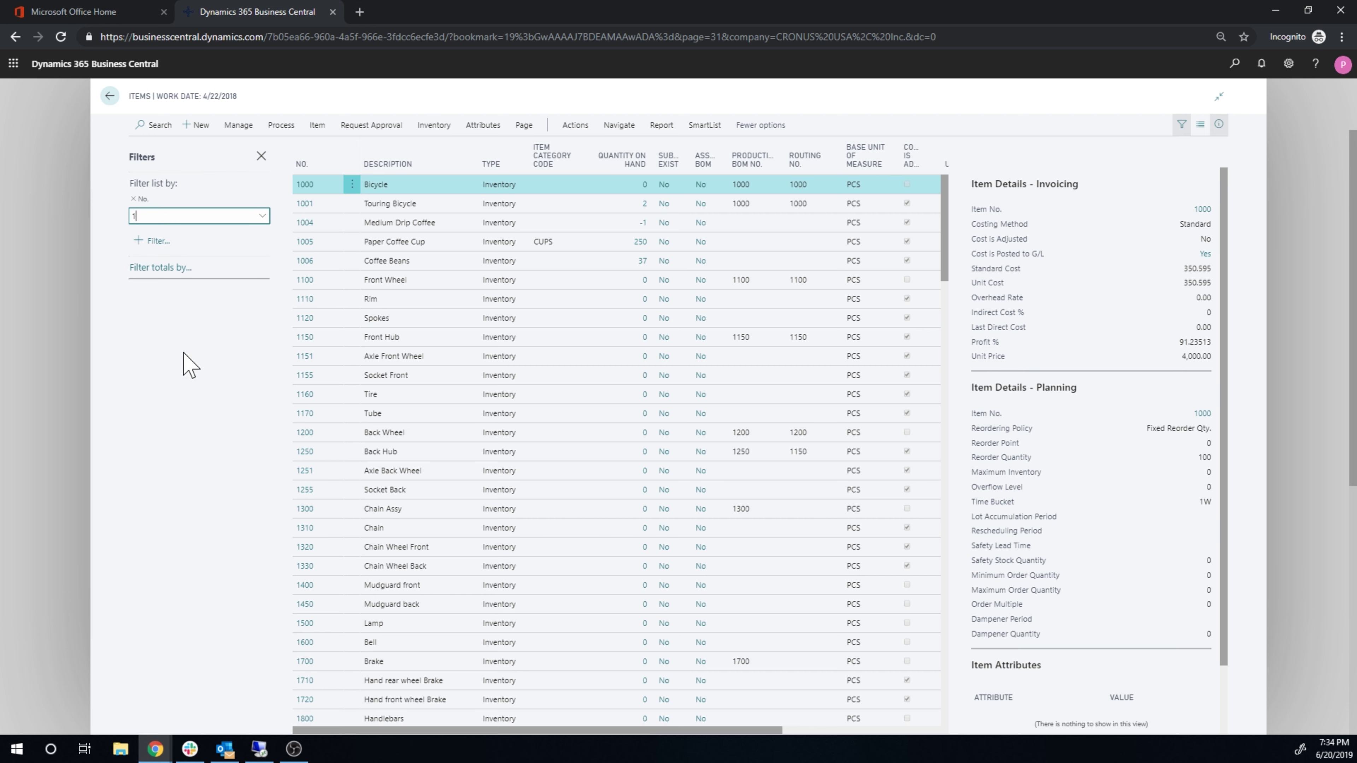
type("1000.")
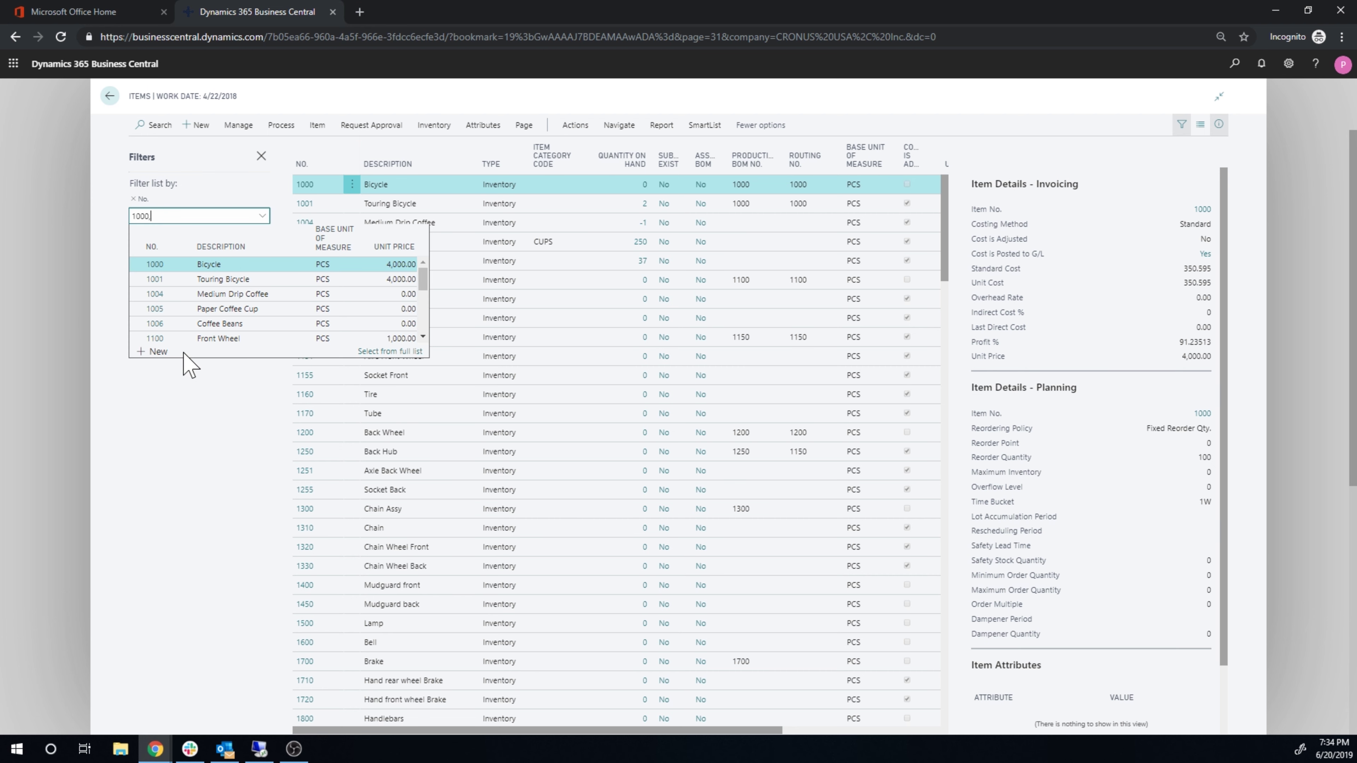
type("0,110")
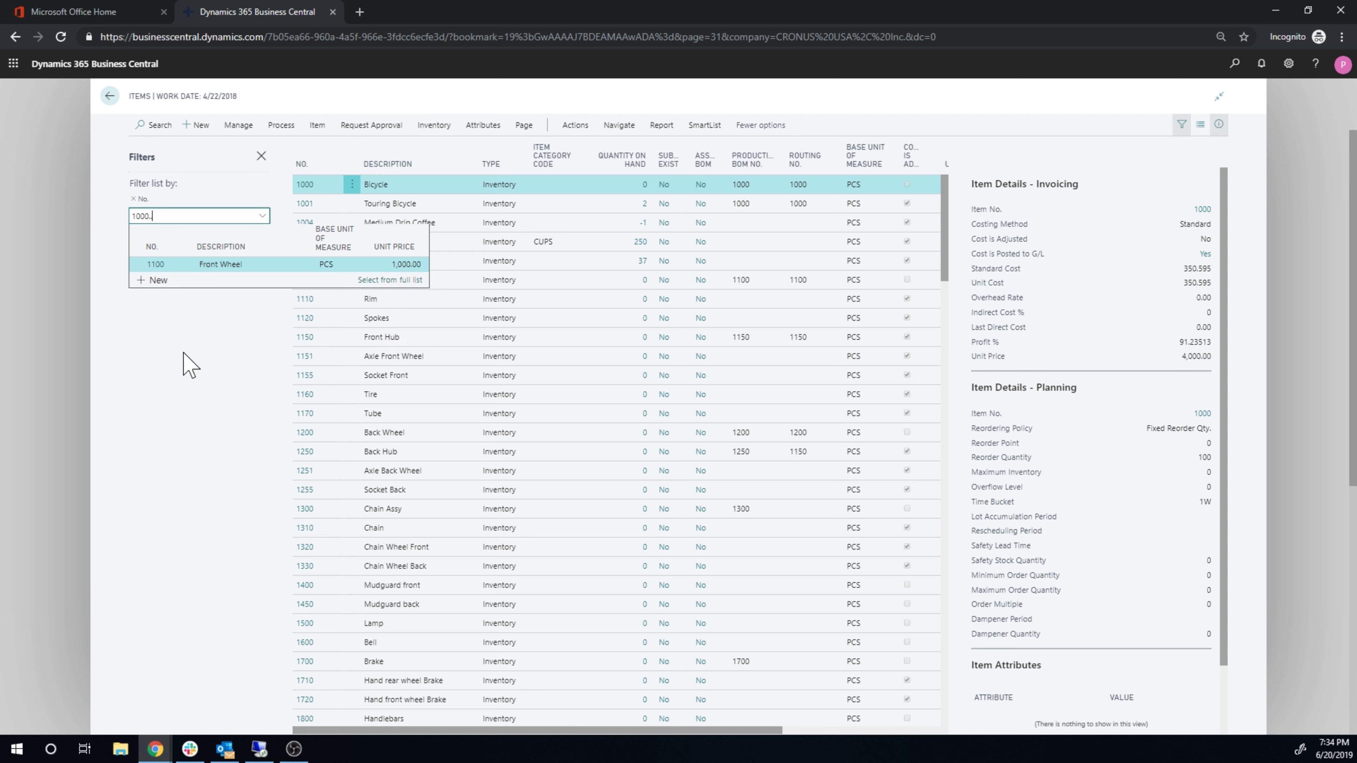
type(".")
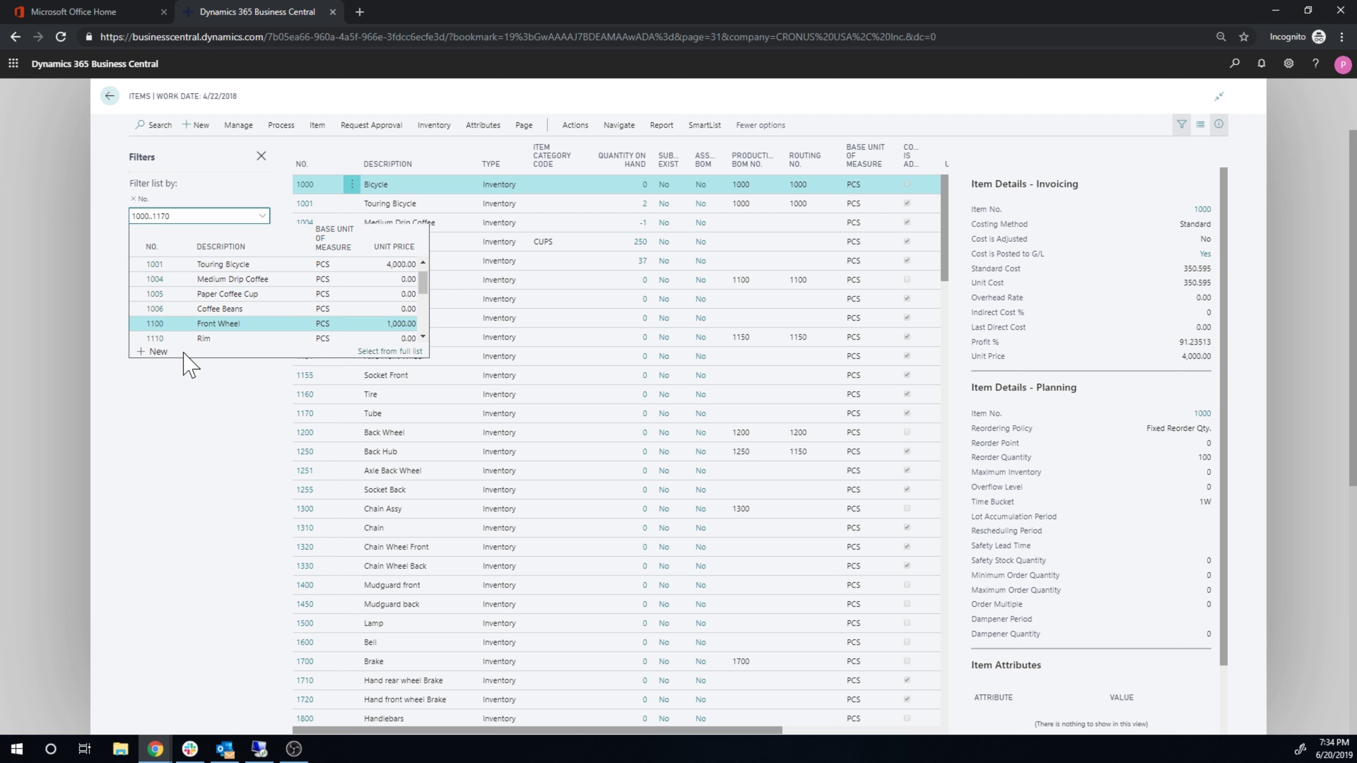
left_click(217, 200)
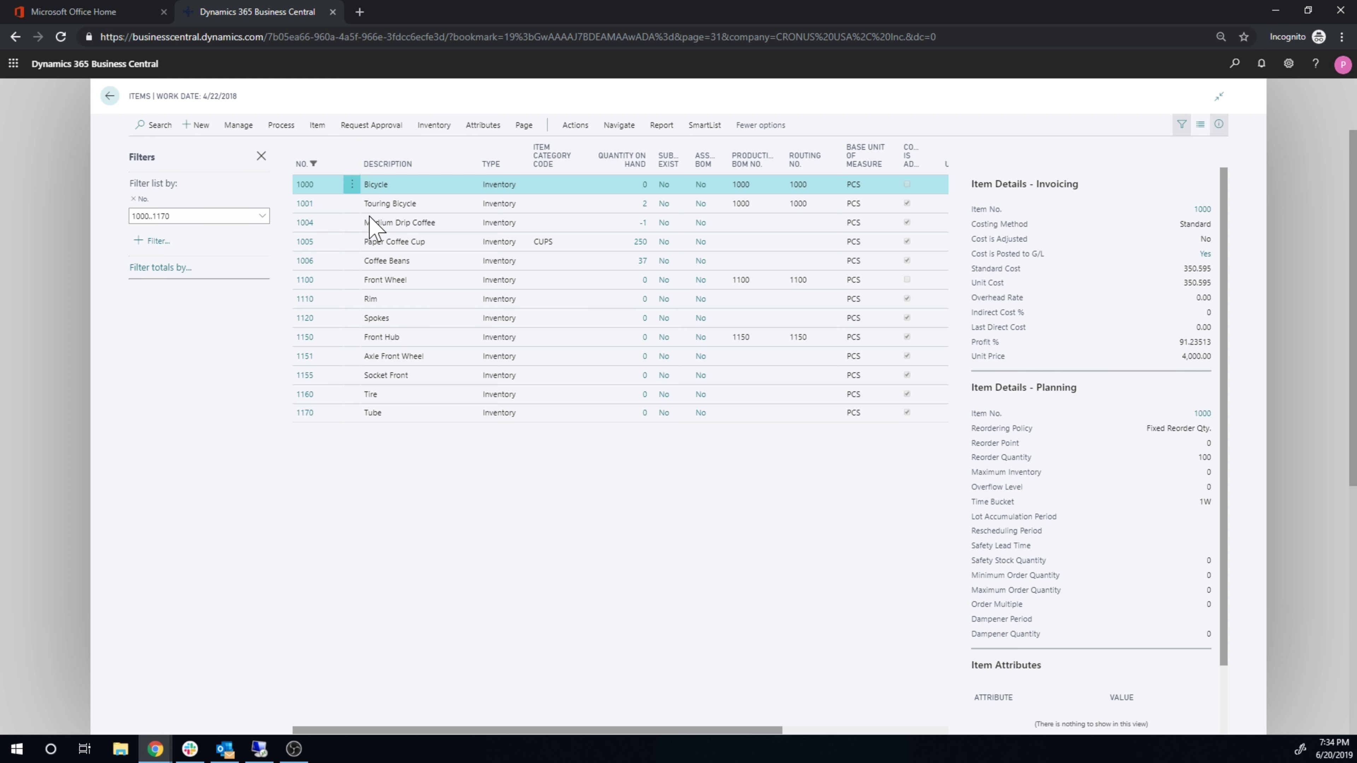
left_click(714, 127)
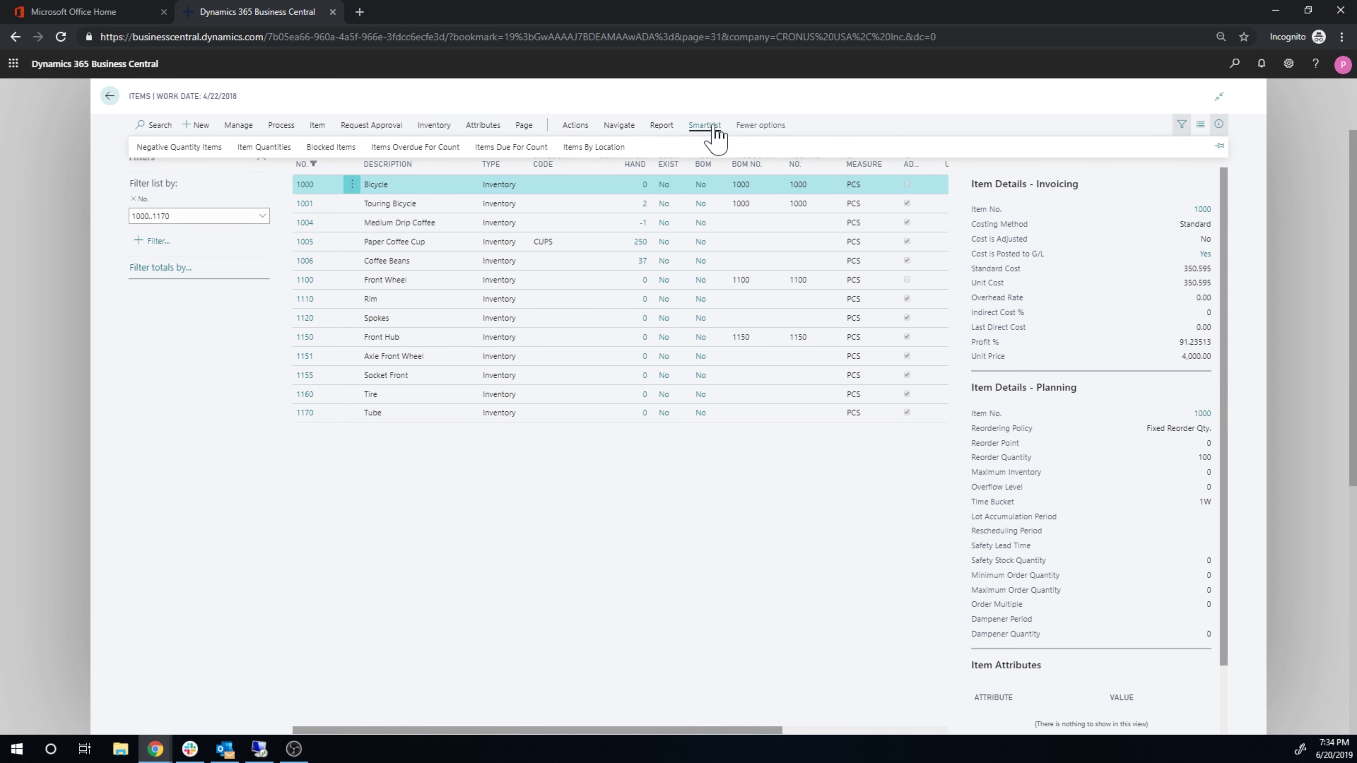
Step: Switch the Items page to fewer options and browse its Manage and Process action groups
left_click(754, 126)
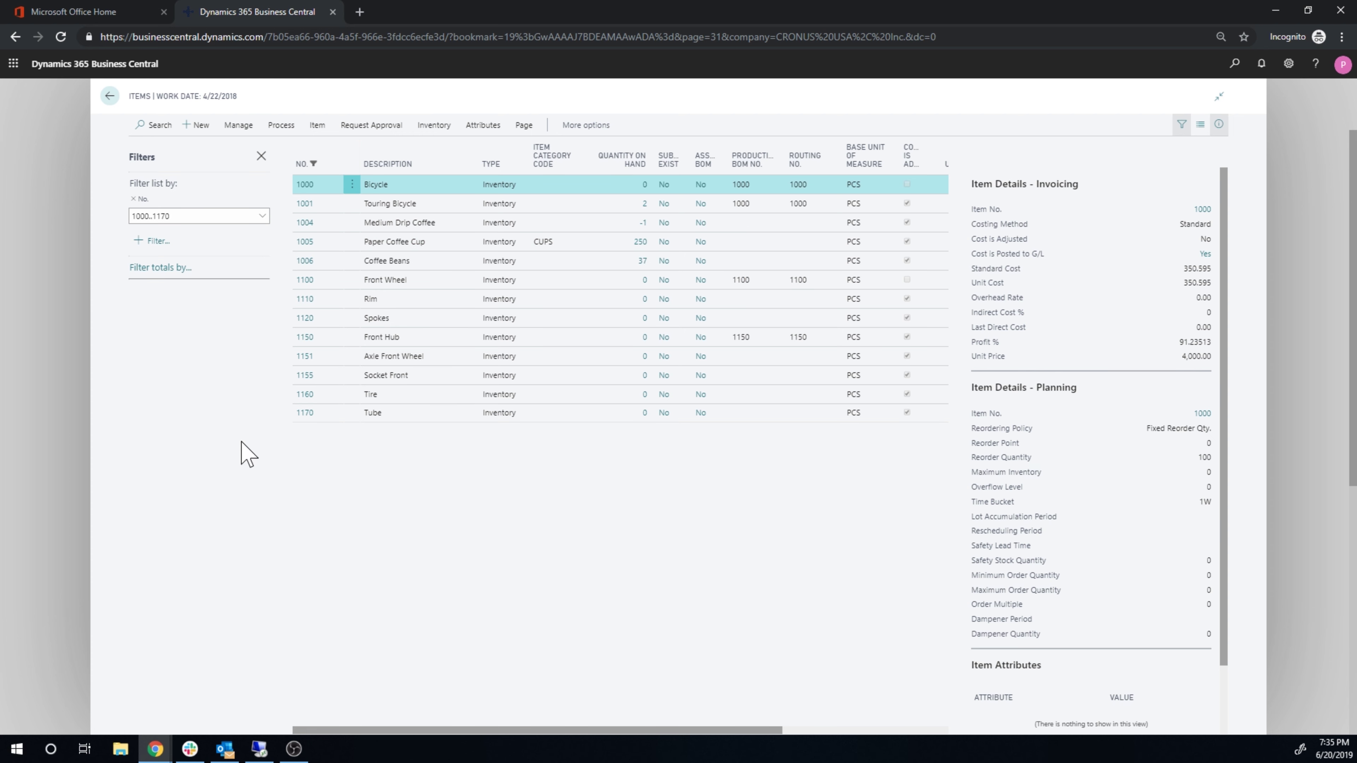
left_click(240, 126)
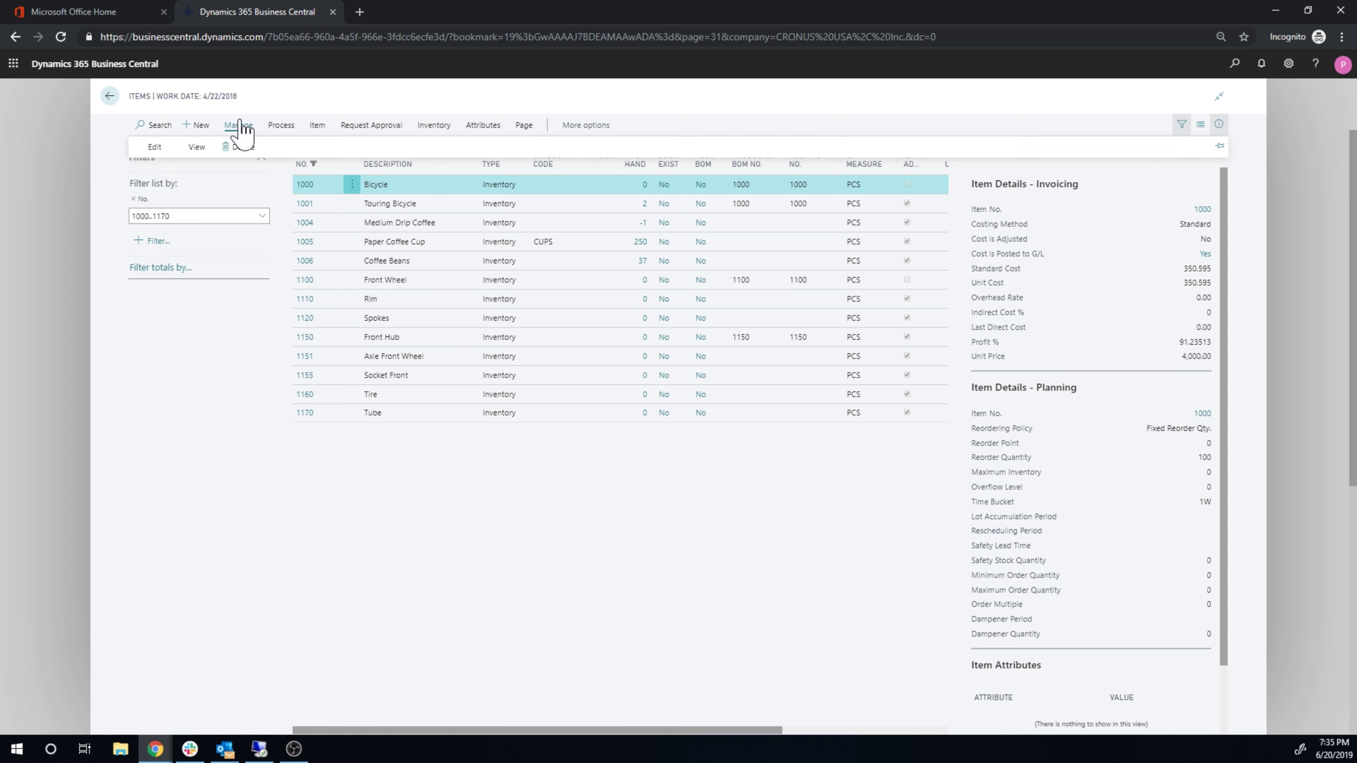
left_click(288, 126)
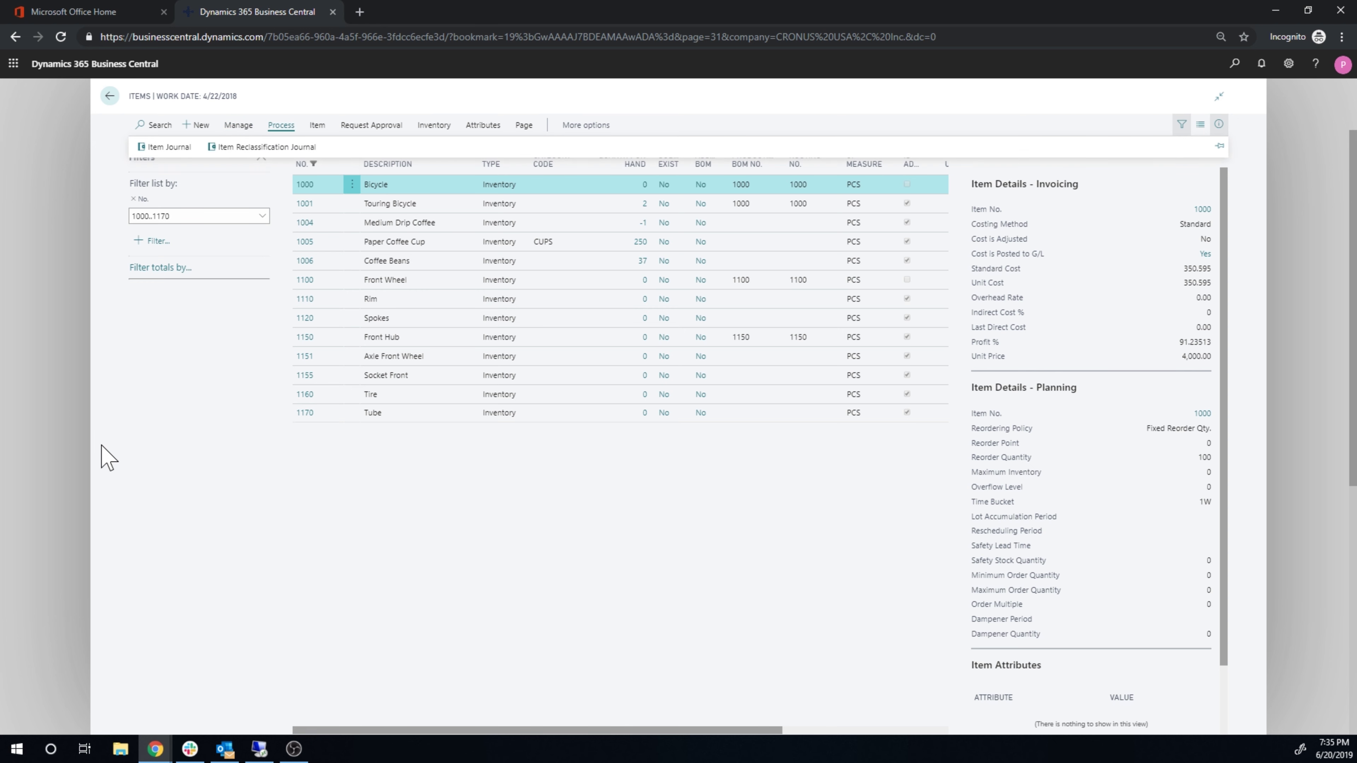
left_click(189, 422)
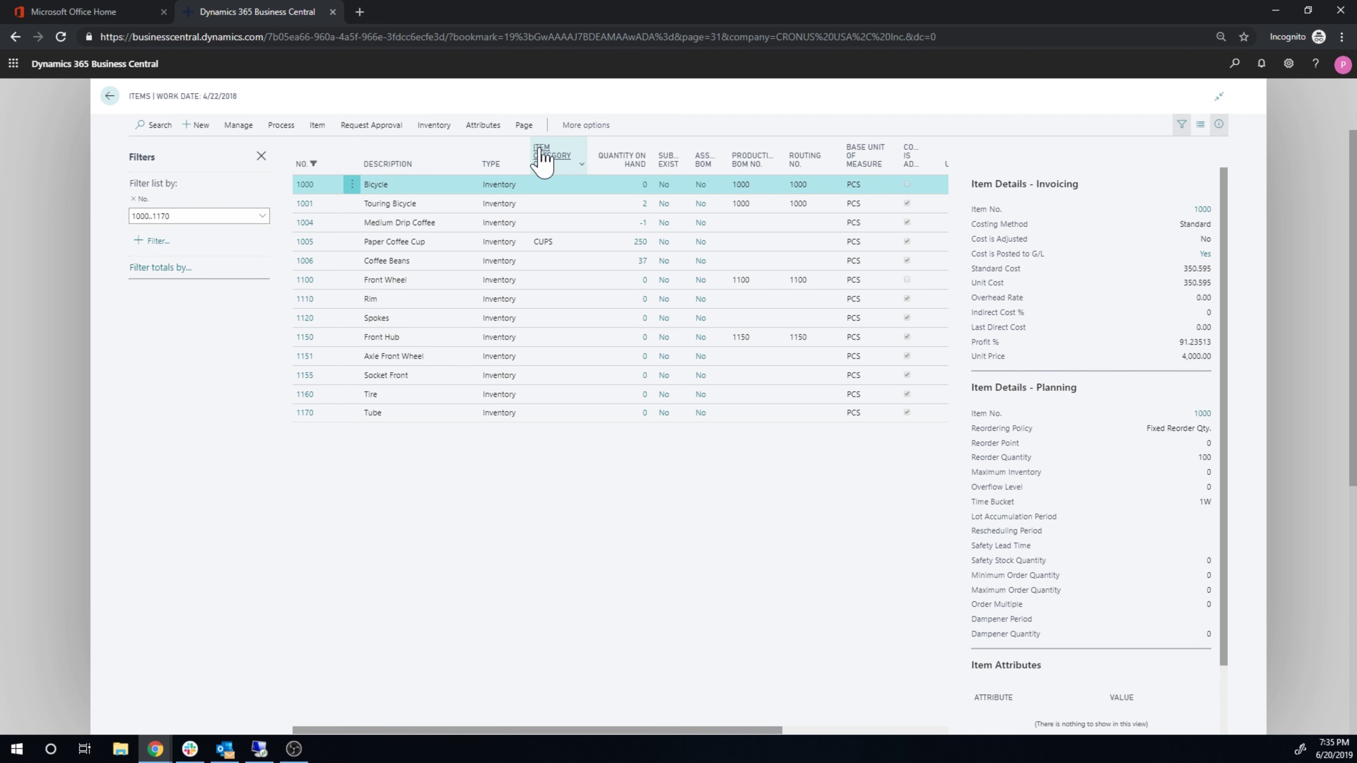
Step: Return to the Role Center and open Customers by searching 'customer' in Tell Me
left_click(110, 96)
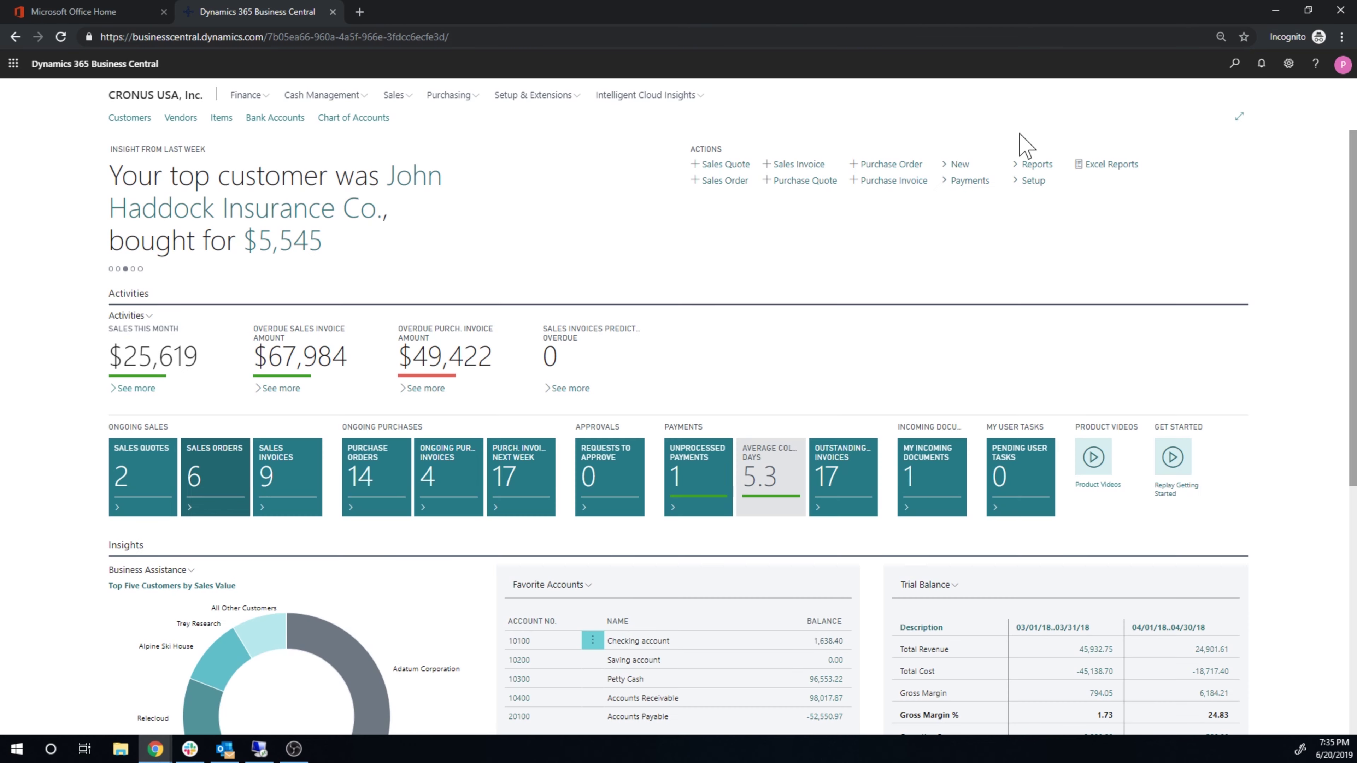
left_click(1236, 70)
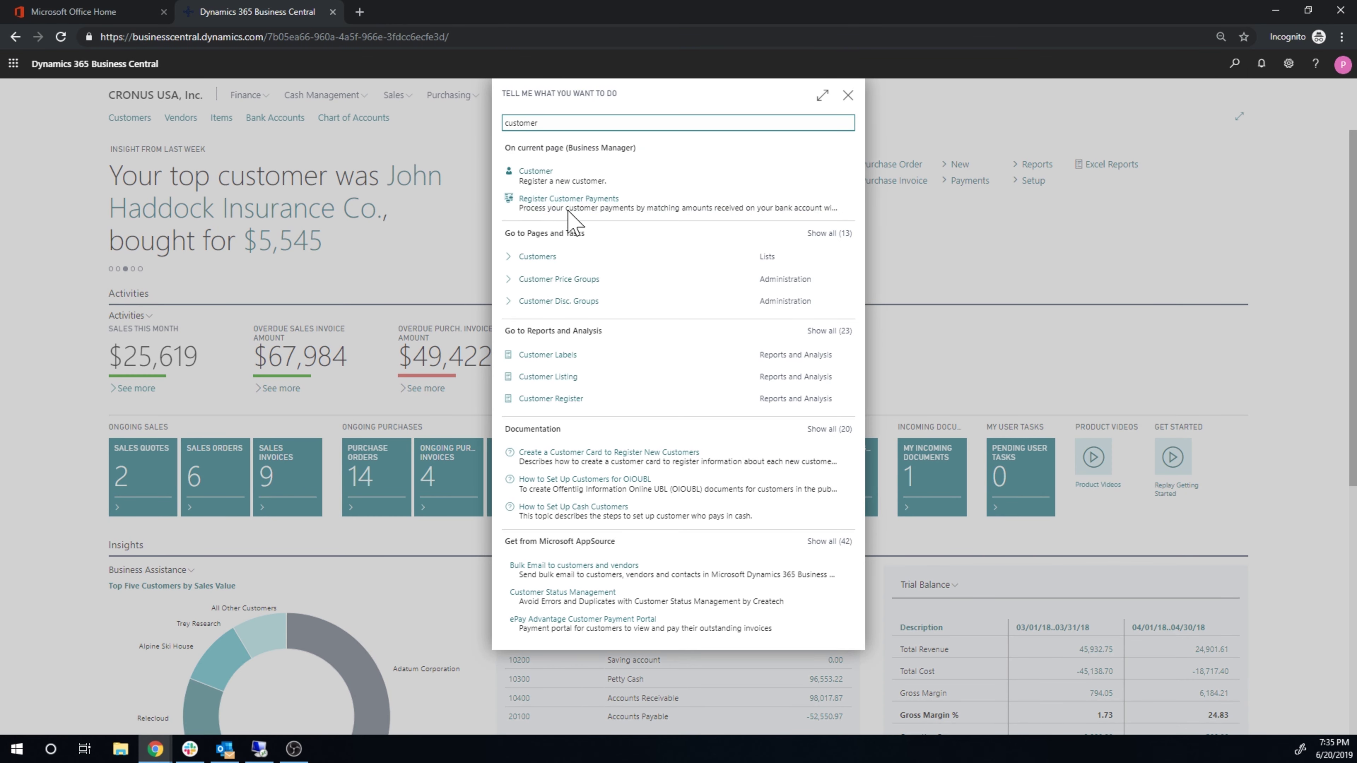
left_click(553, 259)
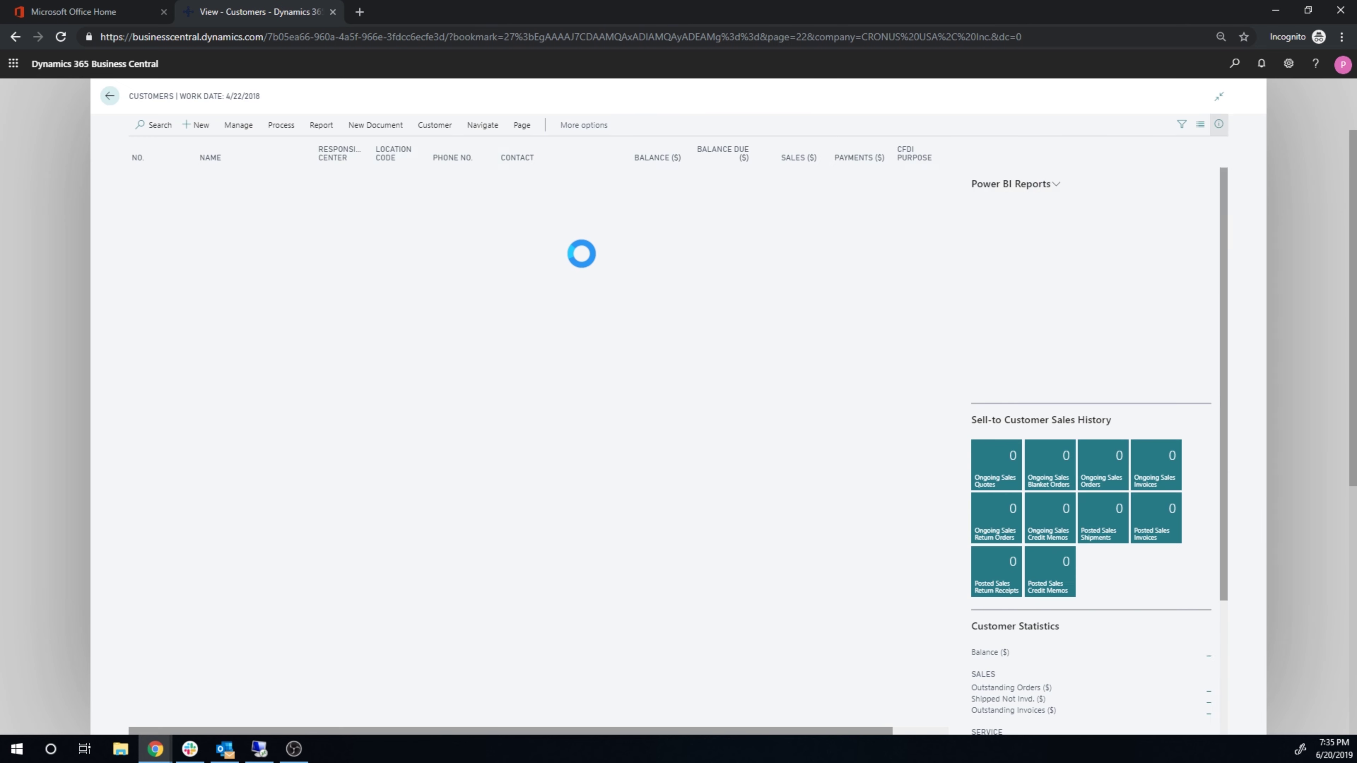
Step: Launch the Customer And Contact SmartList from the Customers page's SmartList menu
left_click(568, 127)
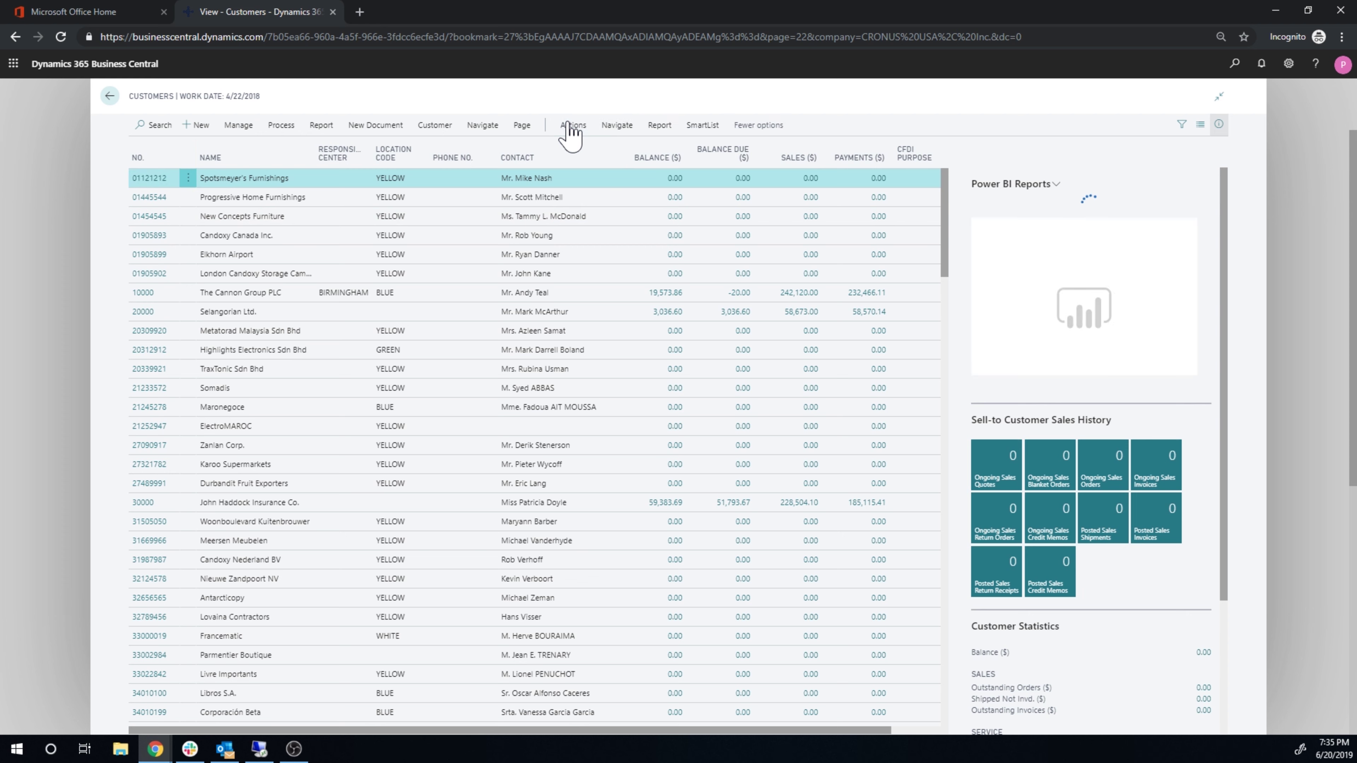
left_click(706, 119)
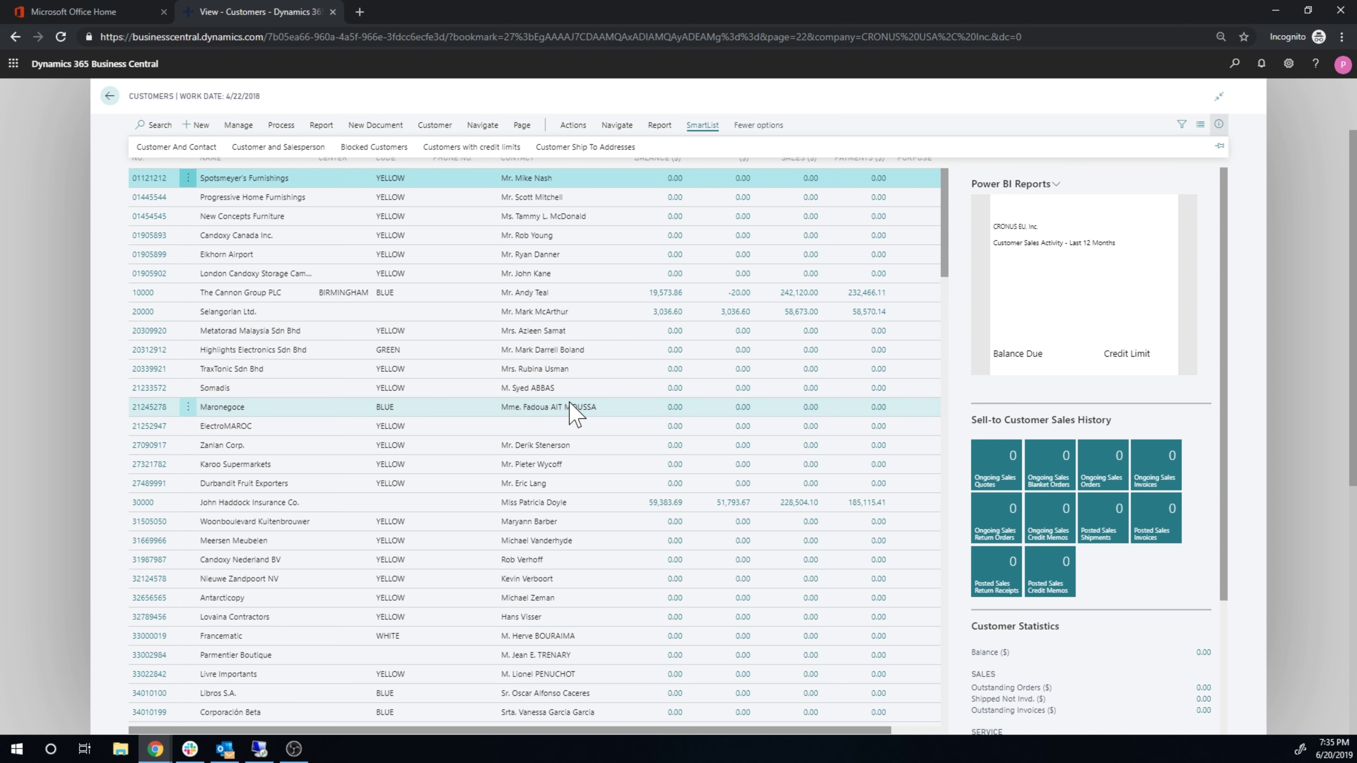
left_click(177, 147)
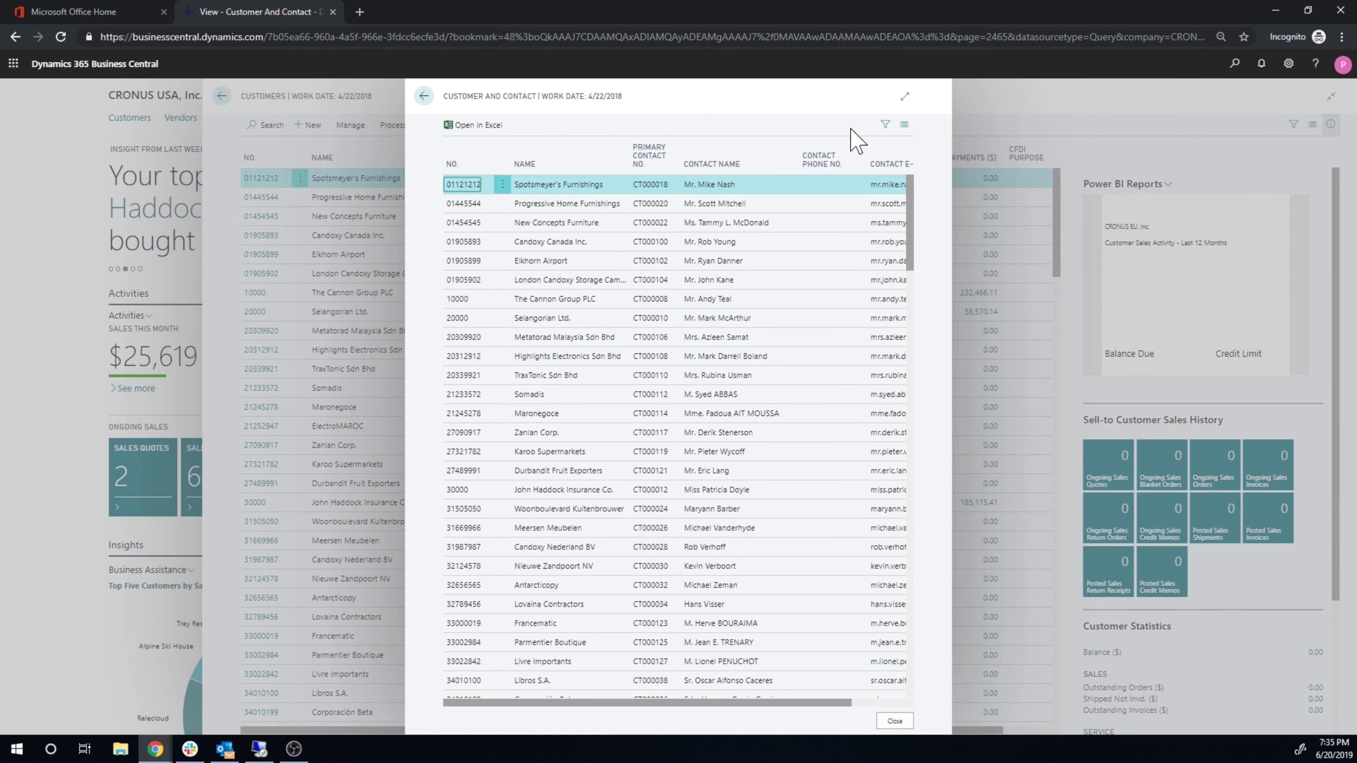
Step: Show the layout choices and filter pane for Customer And Contact, then close it back to Customers
left_click(904, 124)
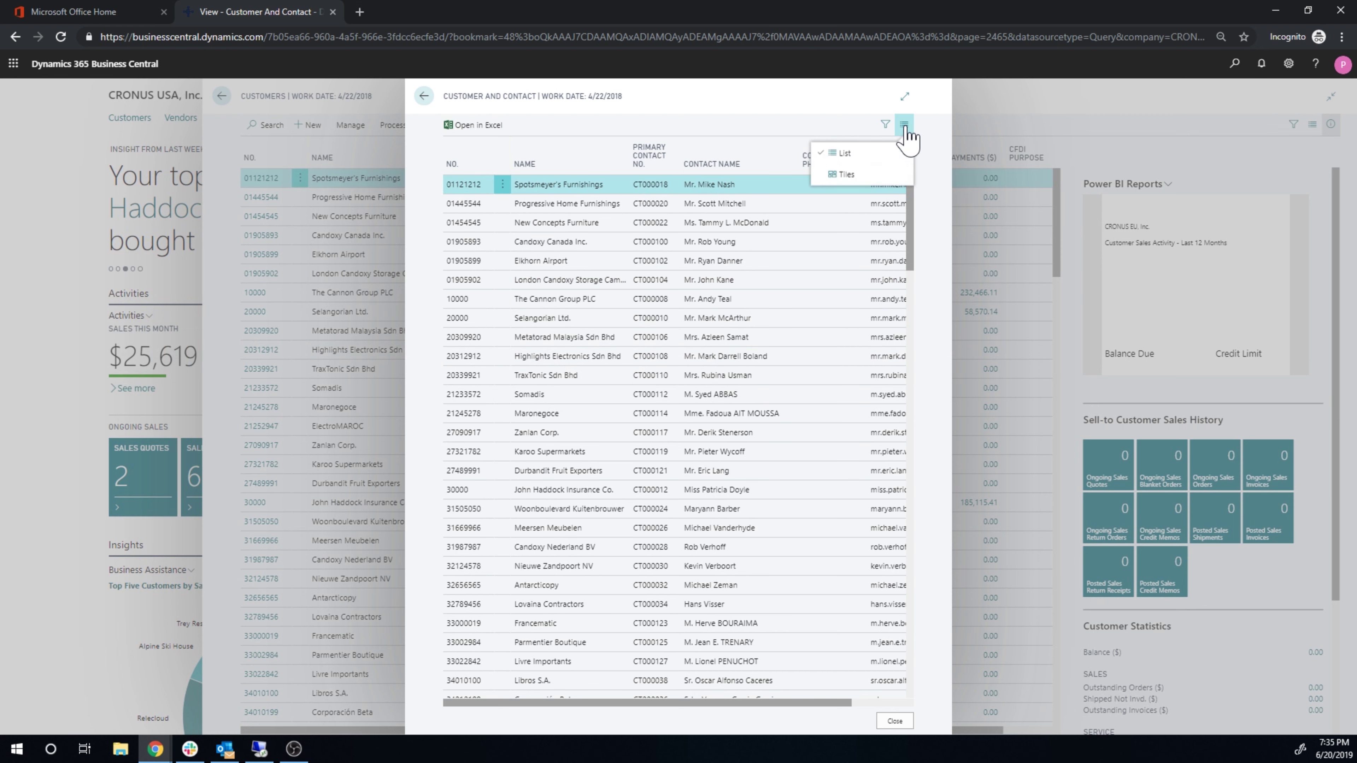
left_click(885, 124)
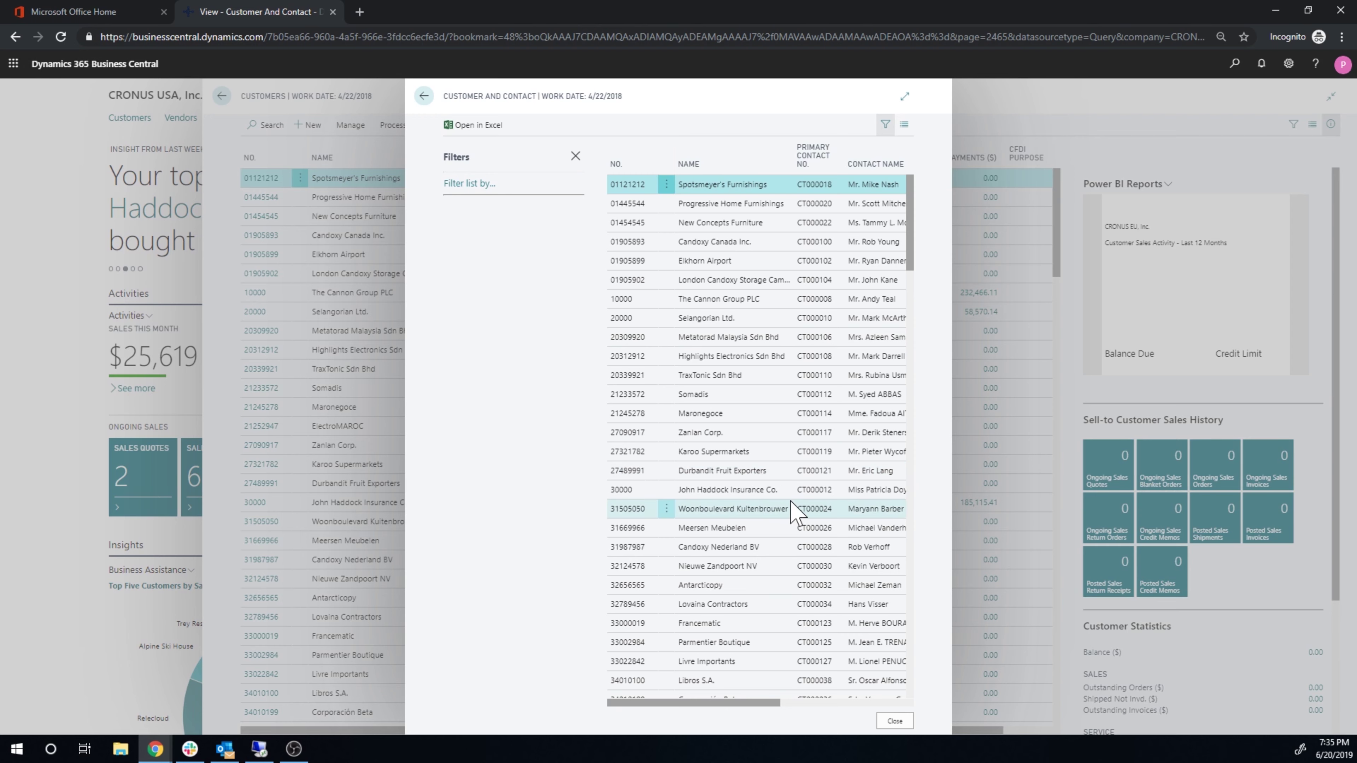
left_click(424, 96)
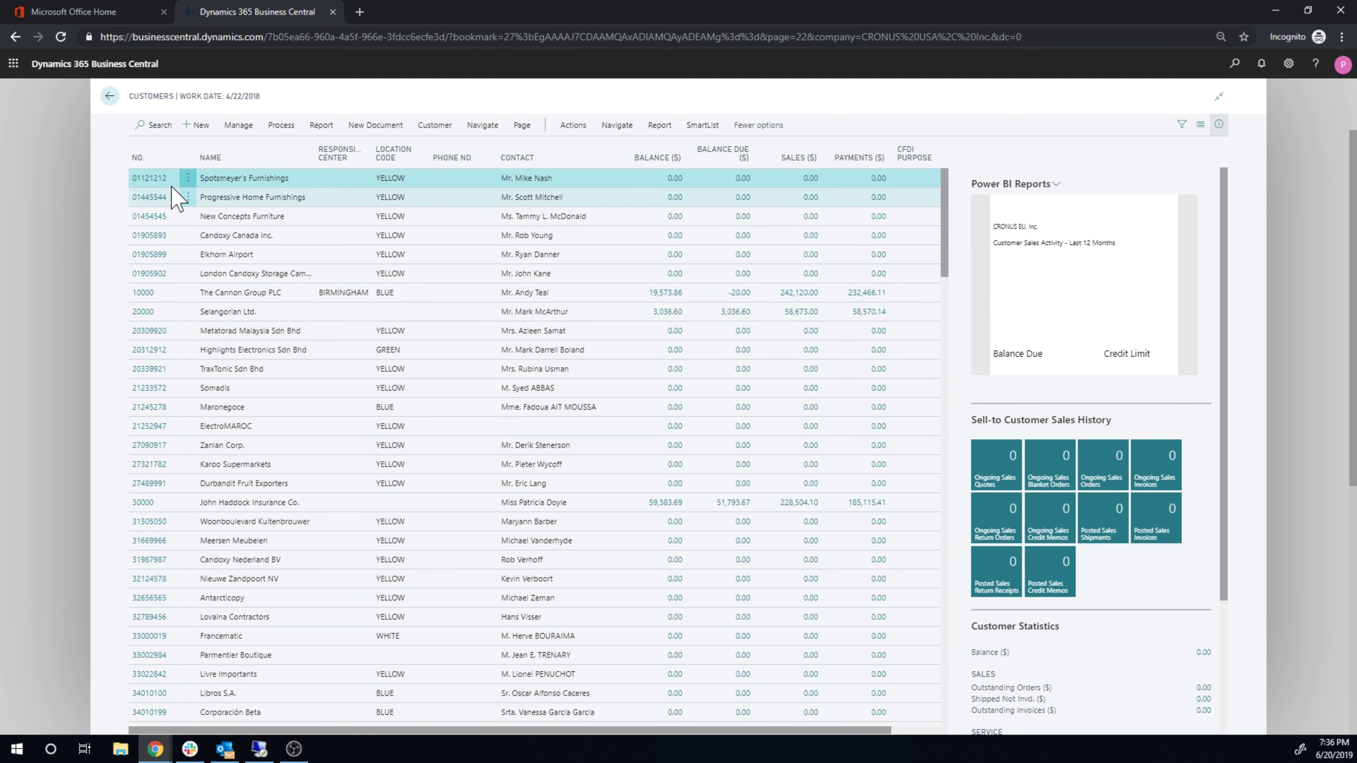
left_click(701, 126)
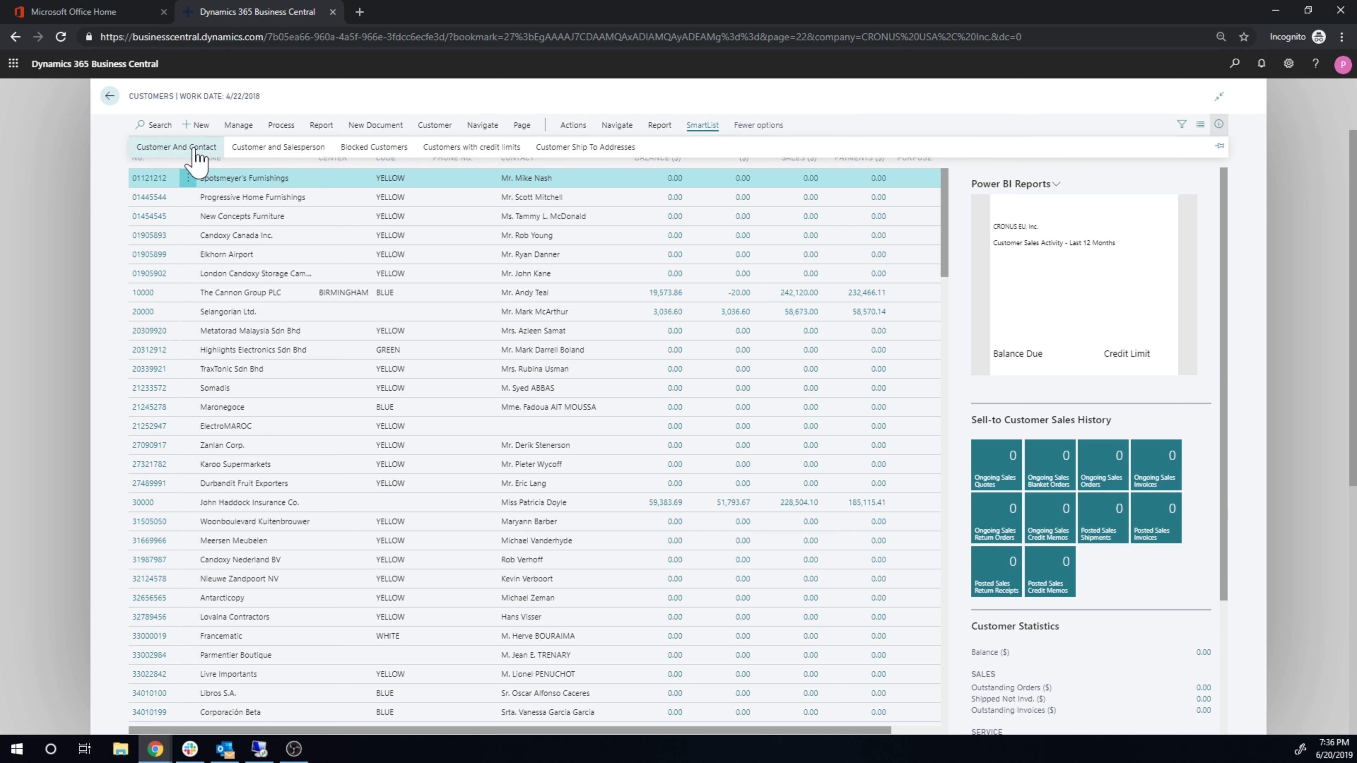